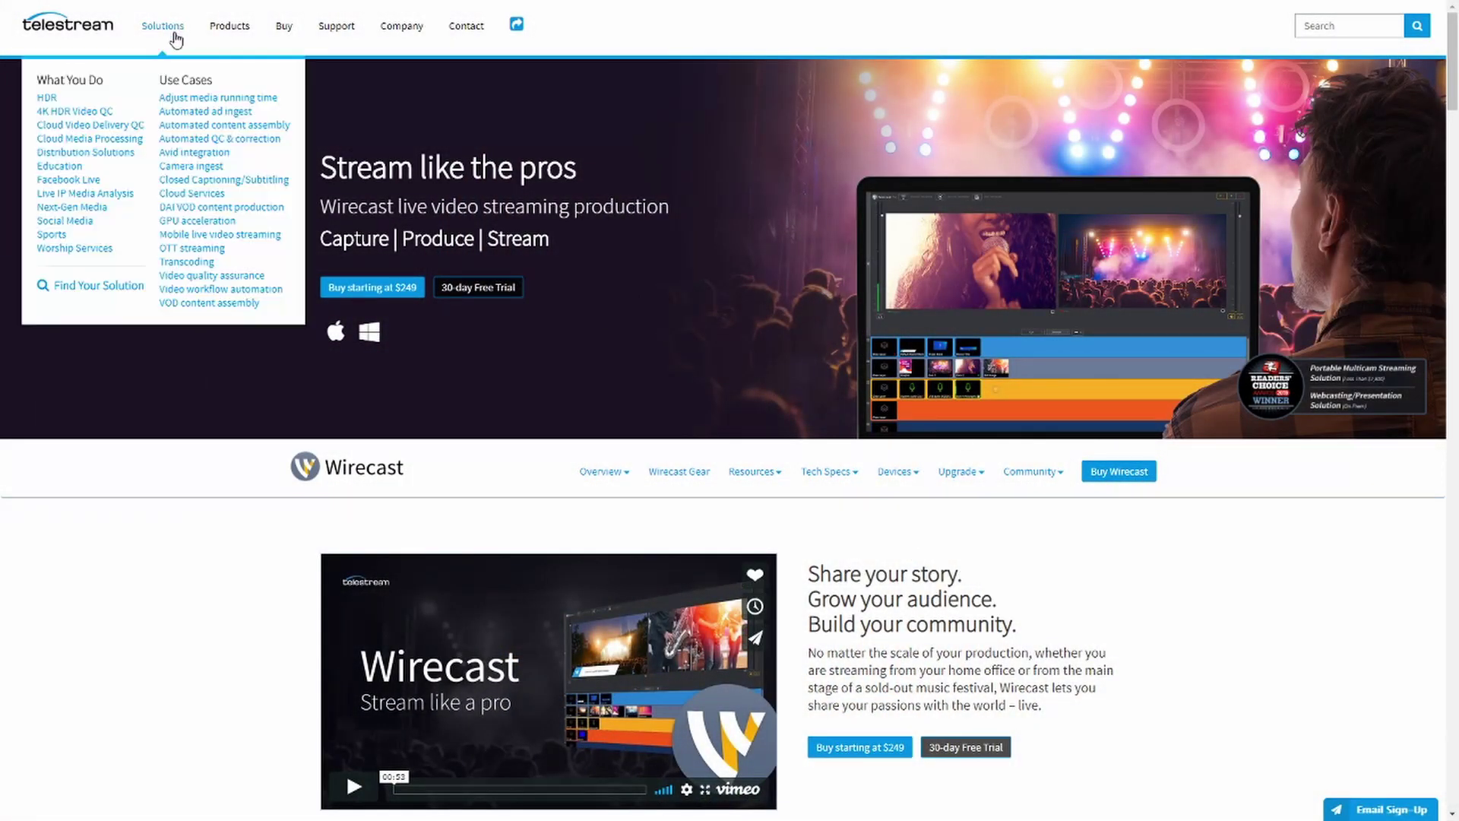
# Go to the Wirecast store and scroll down to the One, Studio and Pro pricing cards
pyautogui.click(283, 25)
pyautogui.scroll(-4, 152, 393)
pyautogui.scroll(-1, 152, 392)
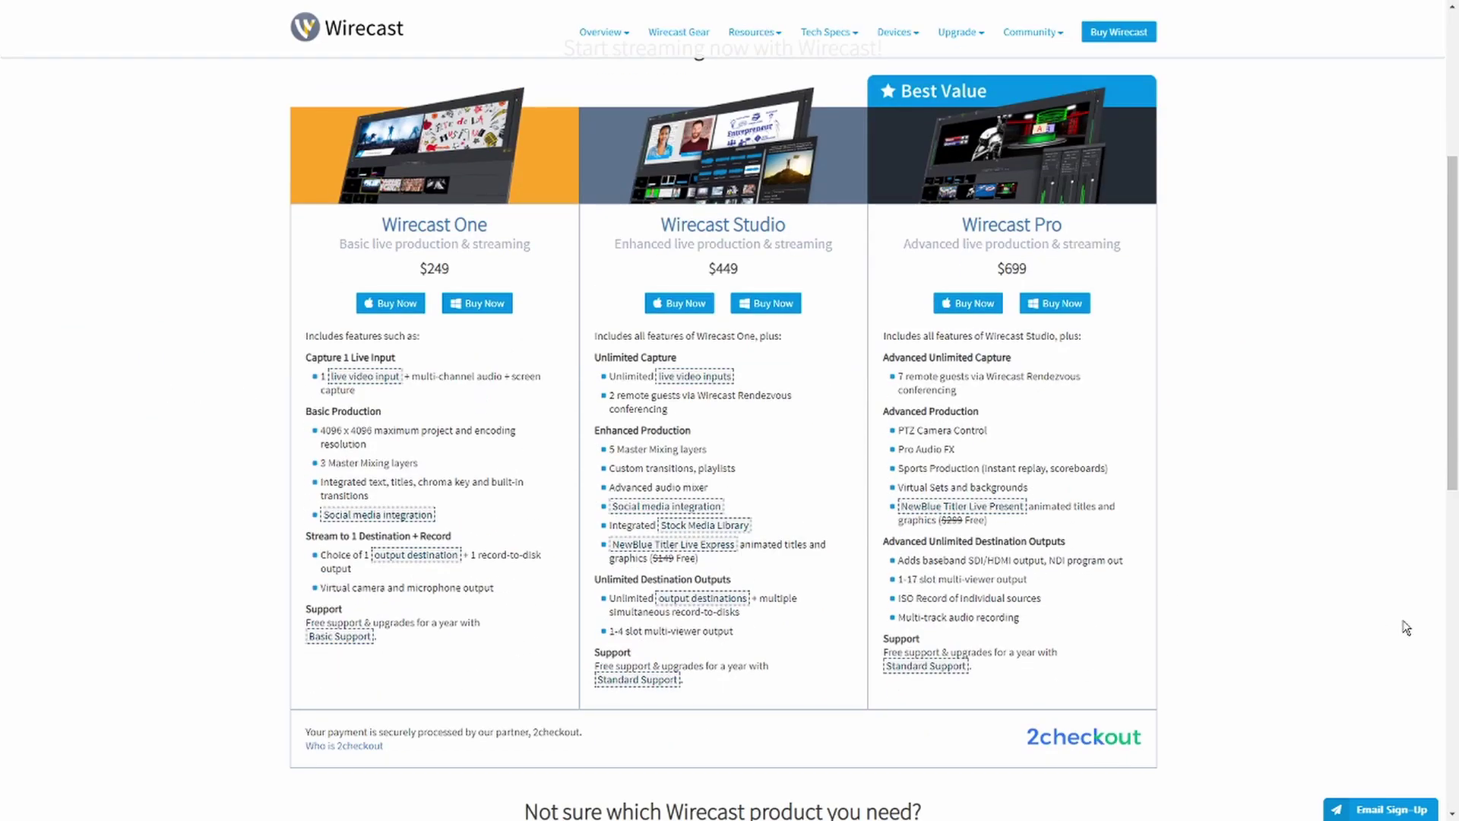
pyautogui.moveTo(1453, 479); pyautogui.dragTo(1453, 464)
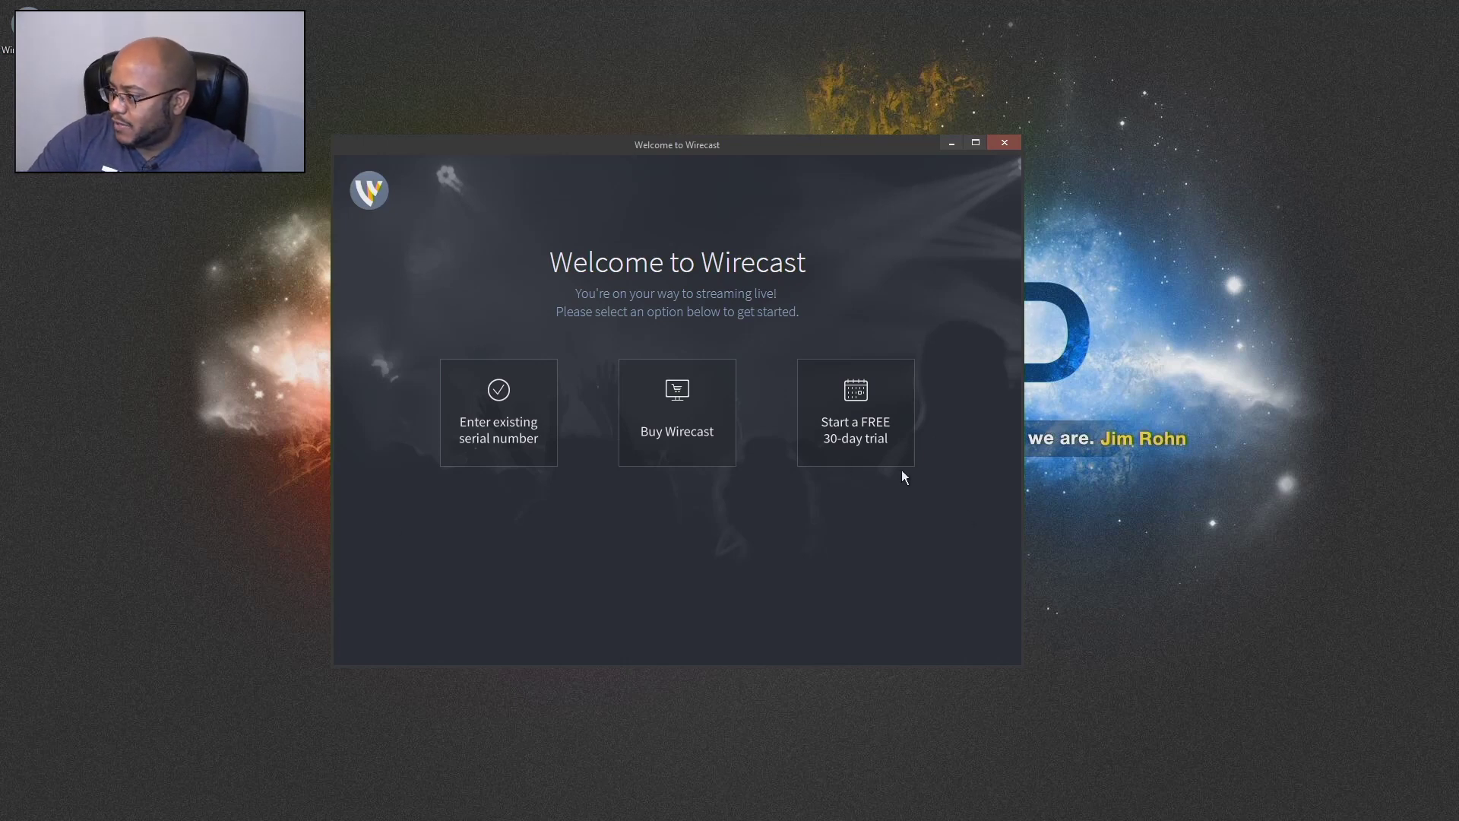
# Register for the free 30-day trial and continue into a new empty document, Untitled 1
pyautogui.click(877, 439)
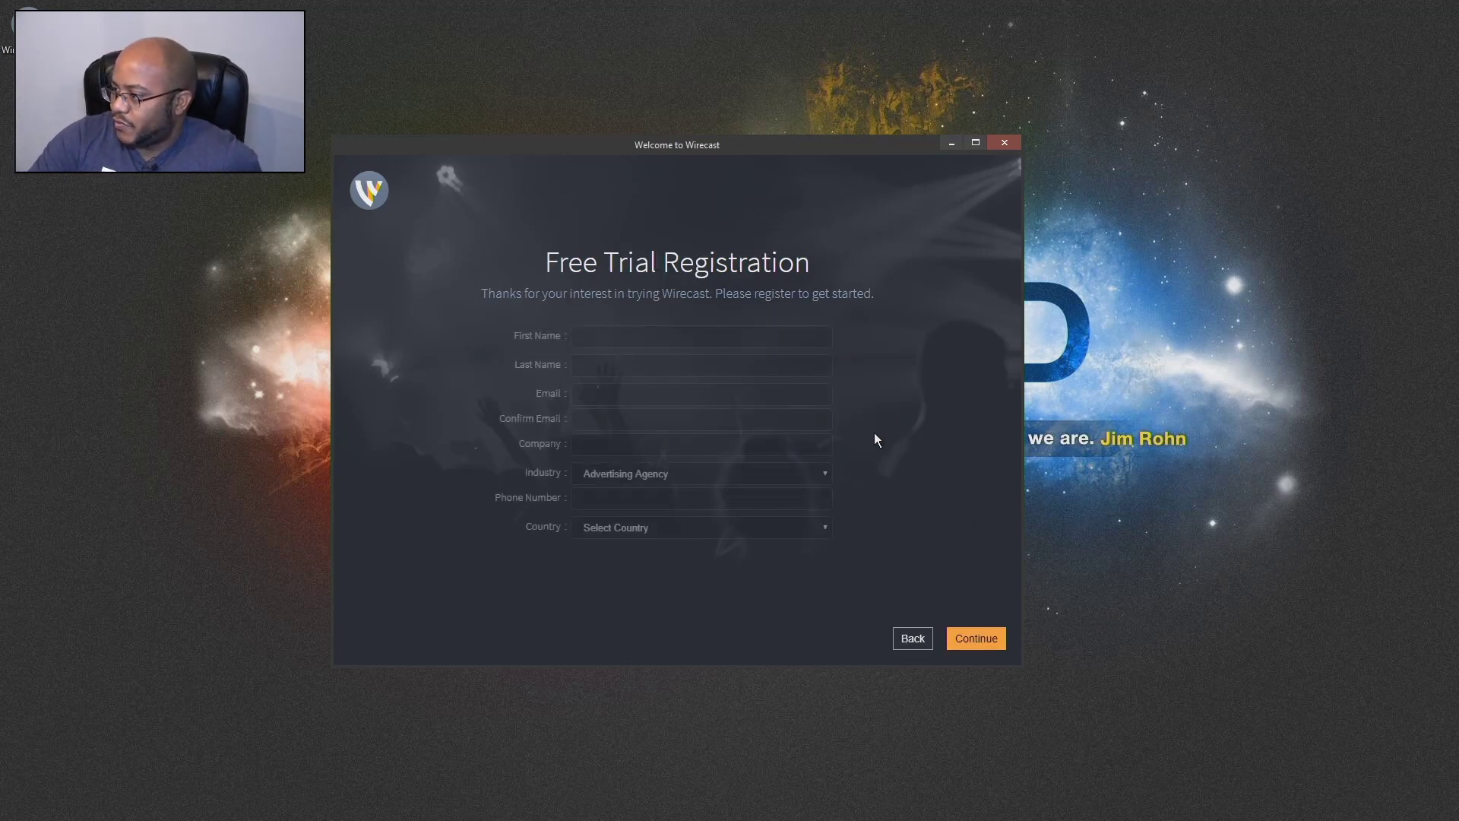
pyautogui.click(685, 337)
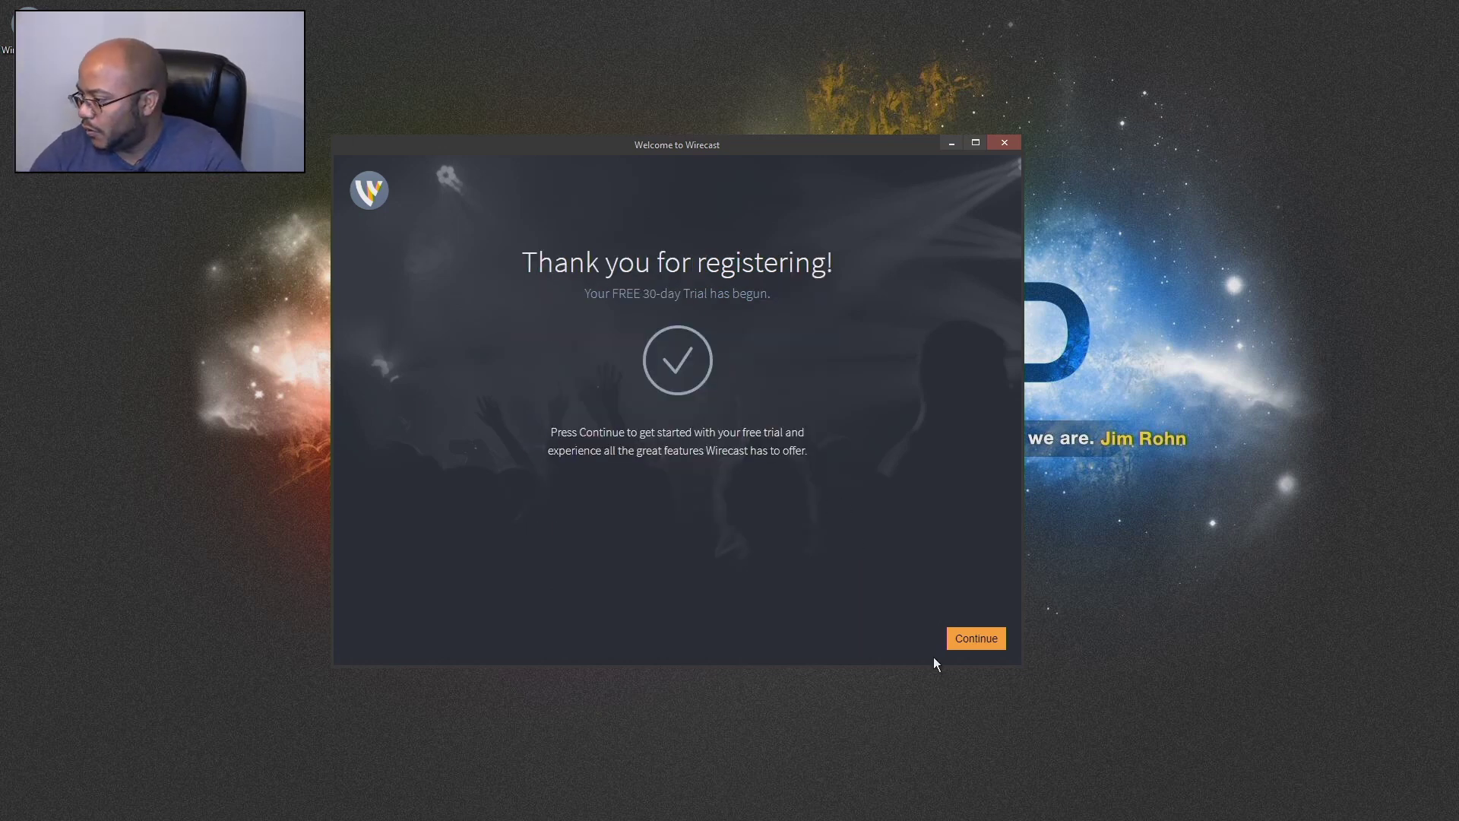
pyautogui.press('Return')
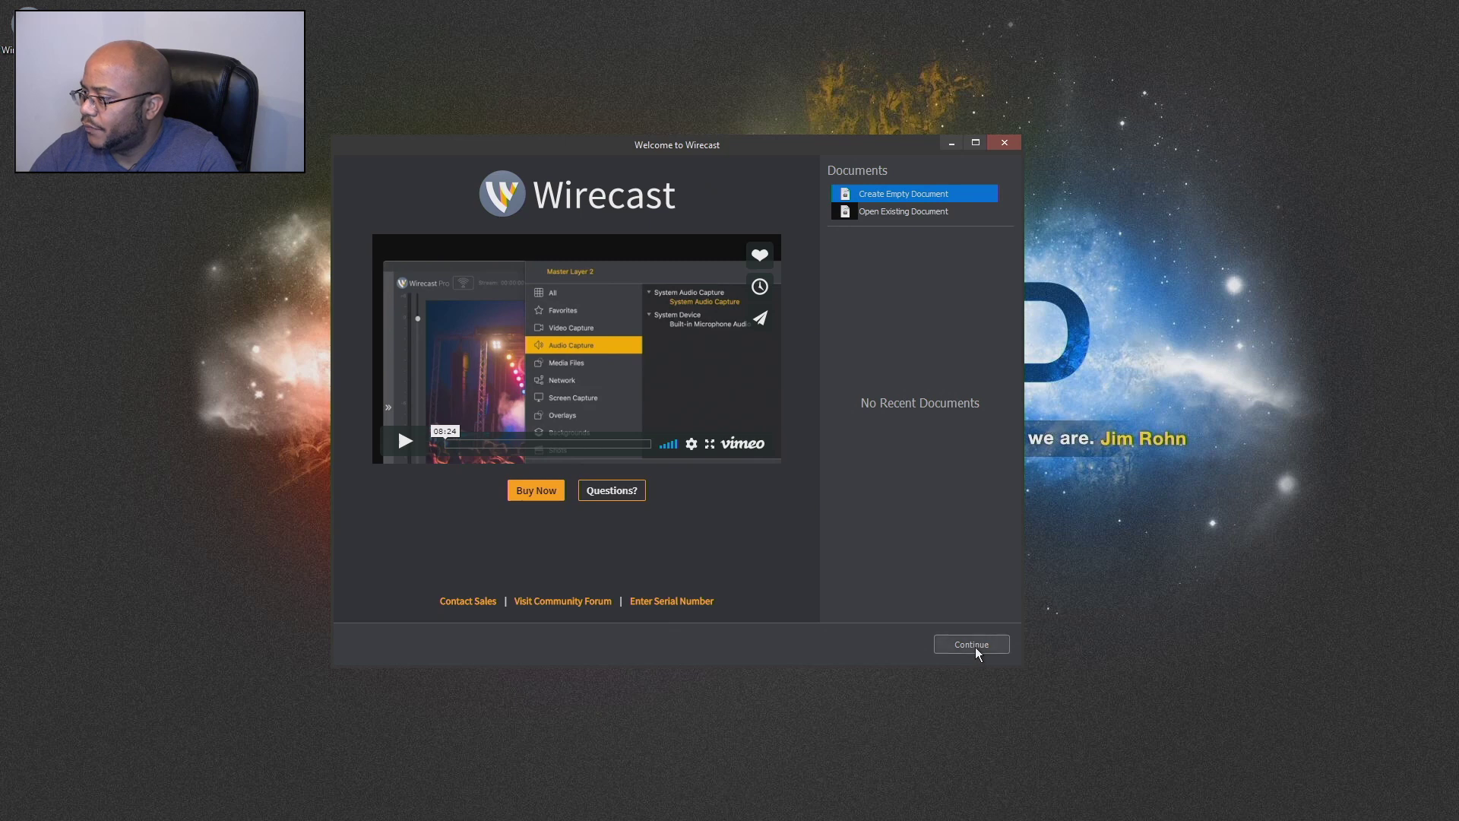
pyautogui.press('Return')
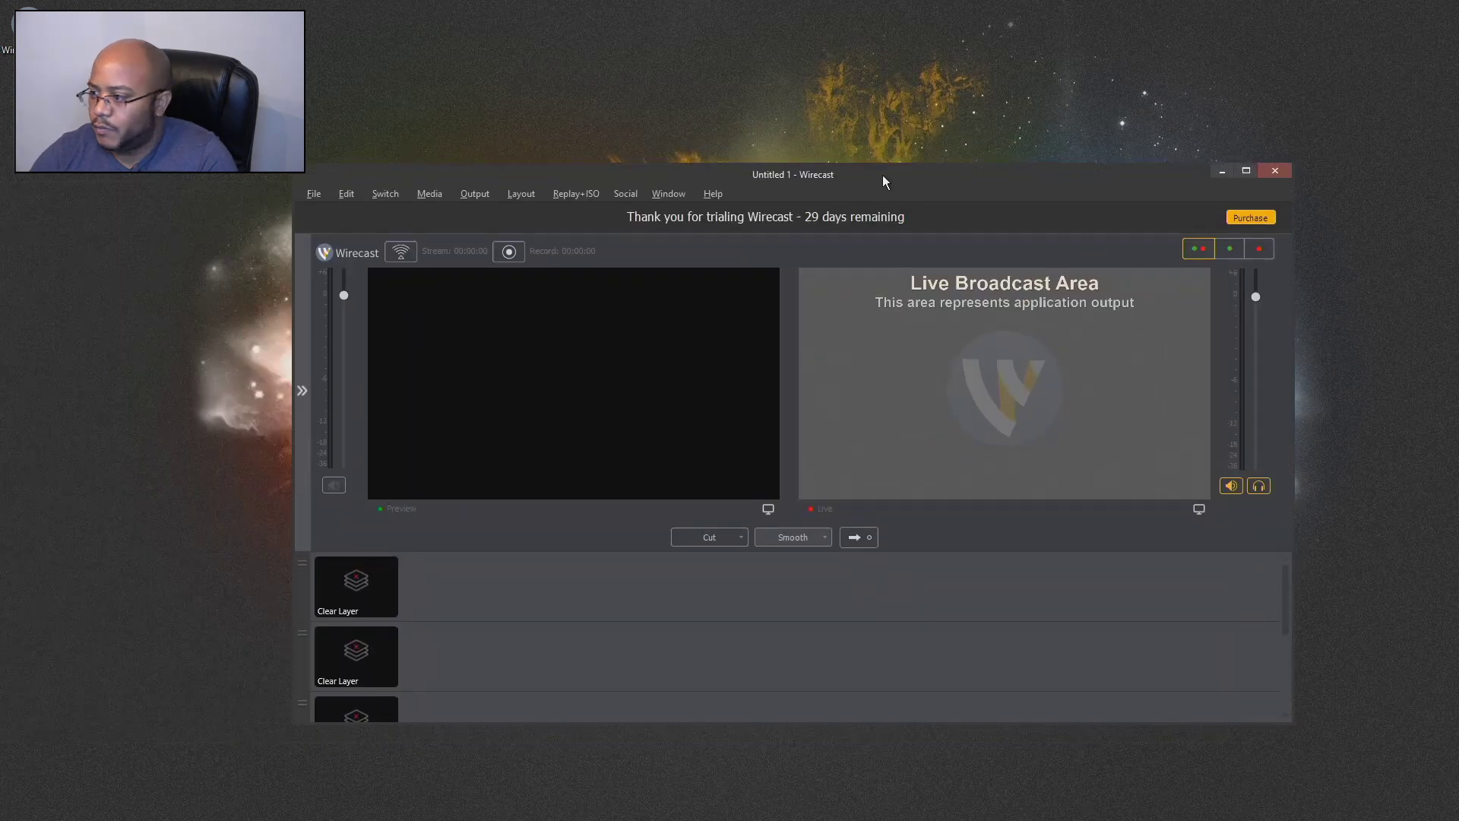
# Maximize the Wirecast window and expand the left source settings panel
pyautogui.moveTo(883, 175); pyautogui.dragTo(815, 133)
pyautogui.doubleClick(815, 133)
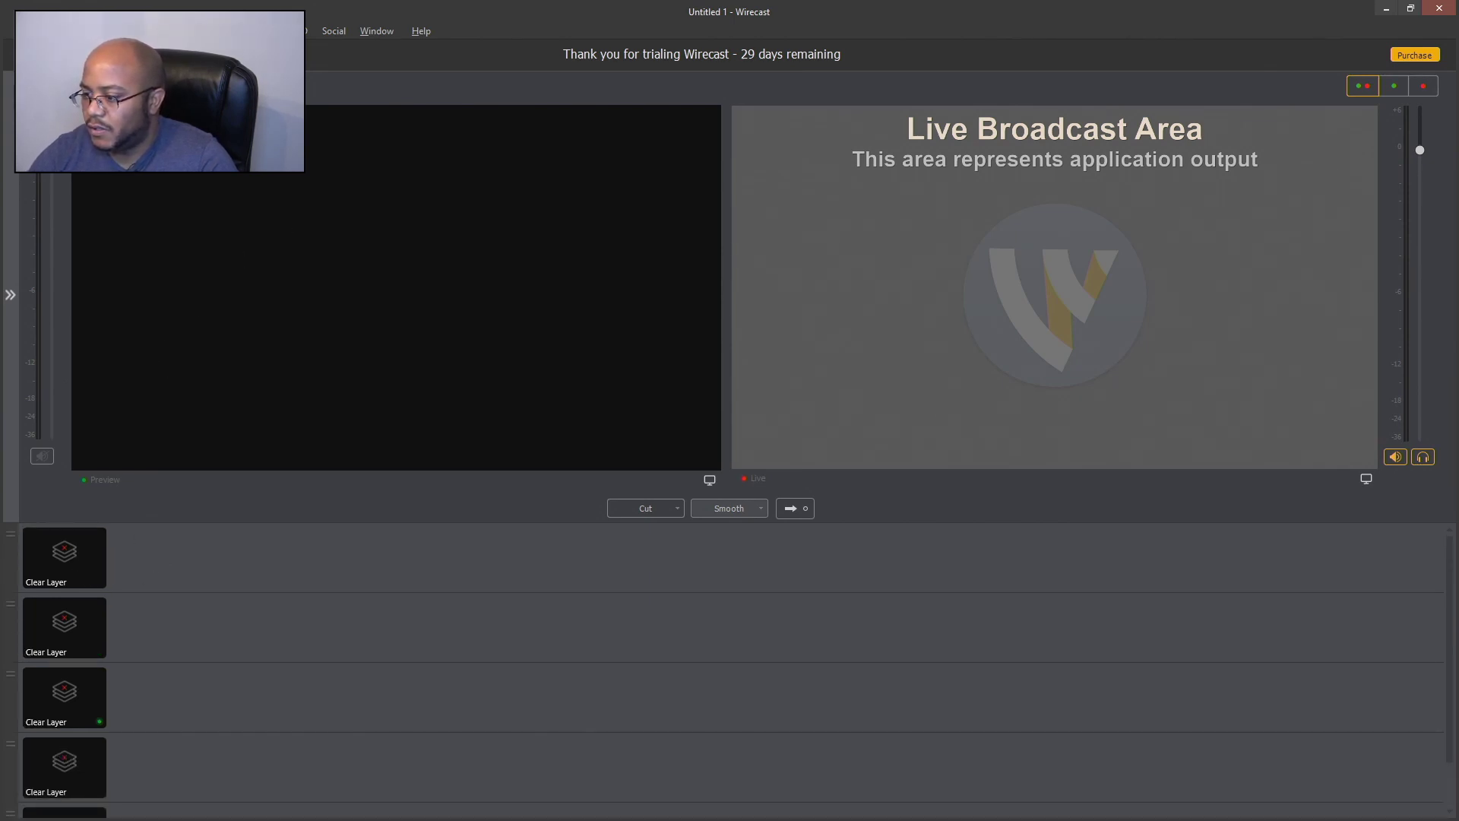
pyautogui.click(10, 294)
pyautogui.scroll(-1, 53, 586)
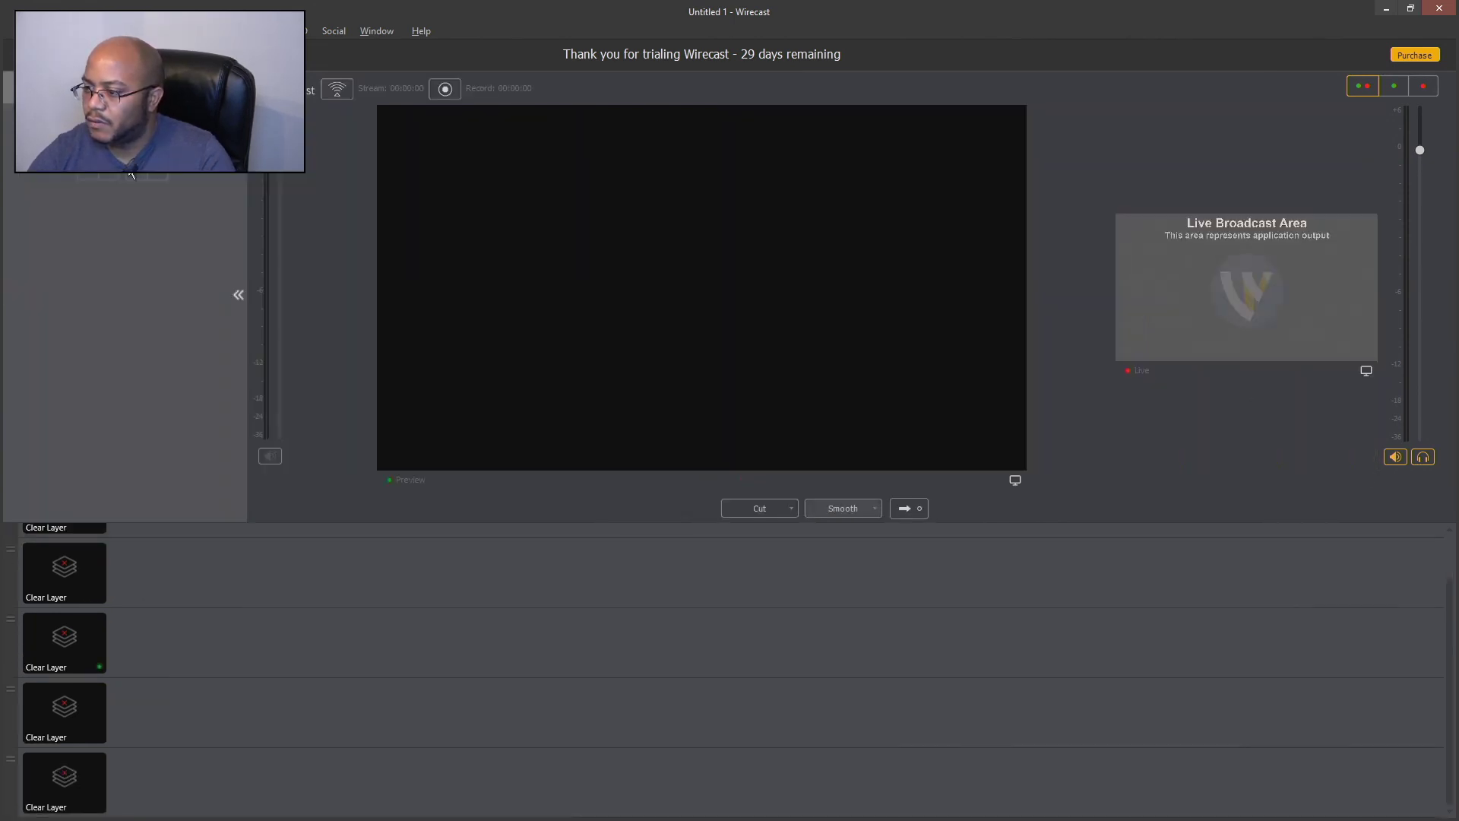
# Add the Logitech HD Pro Webcam C920 video capture as a shot on Master Layer 1
pyautogui.click(158, 573)
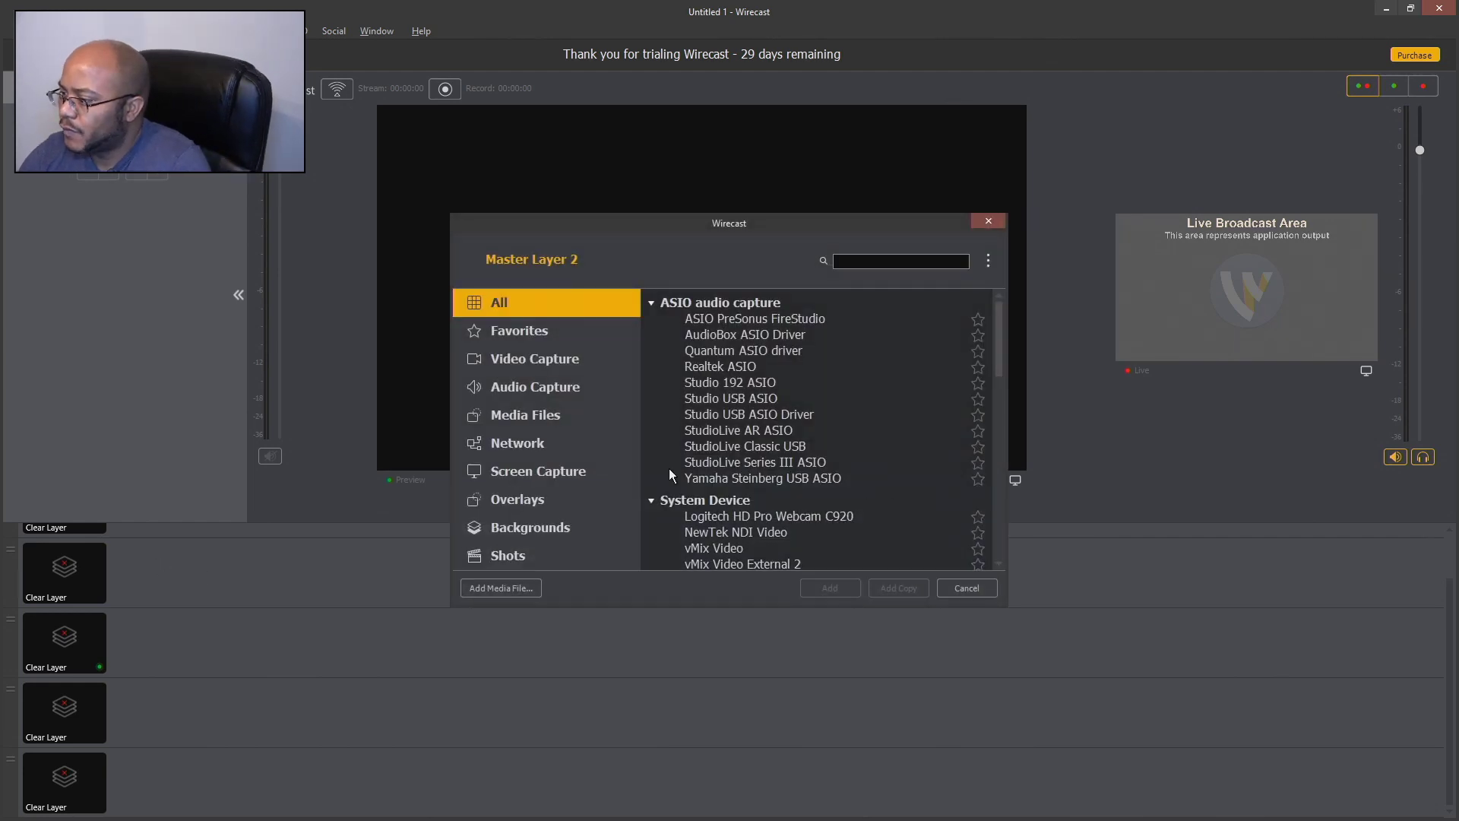
pyautogui.click(966, 589)
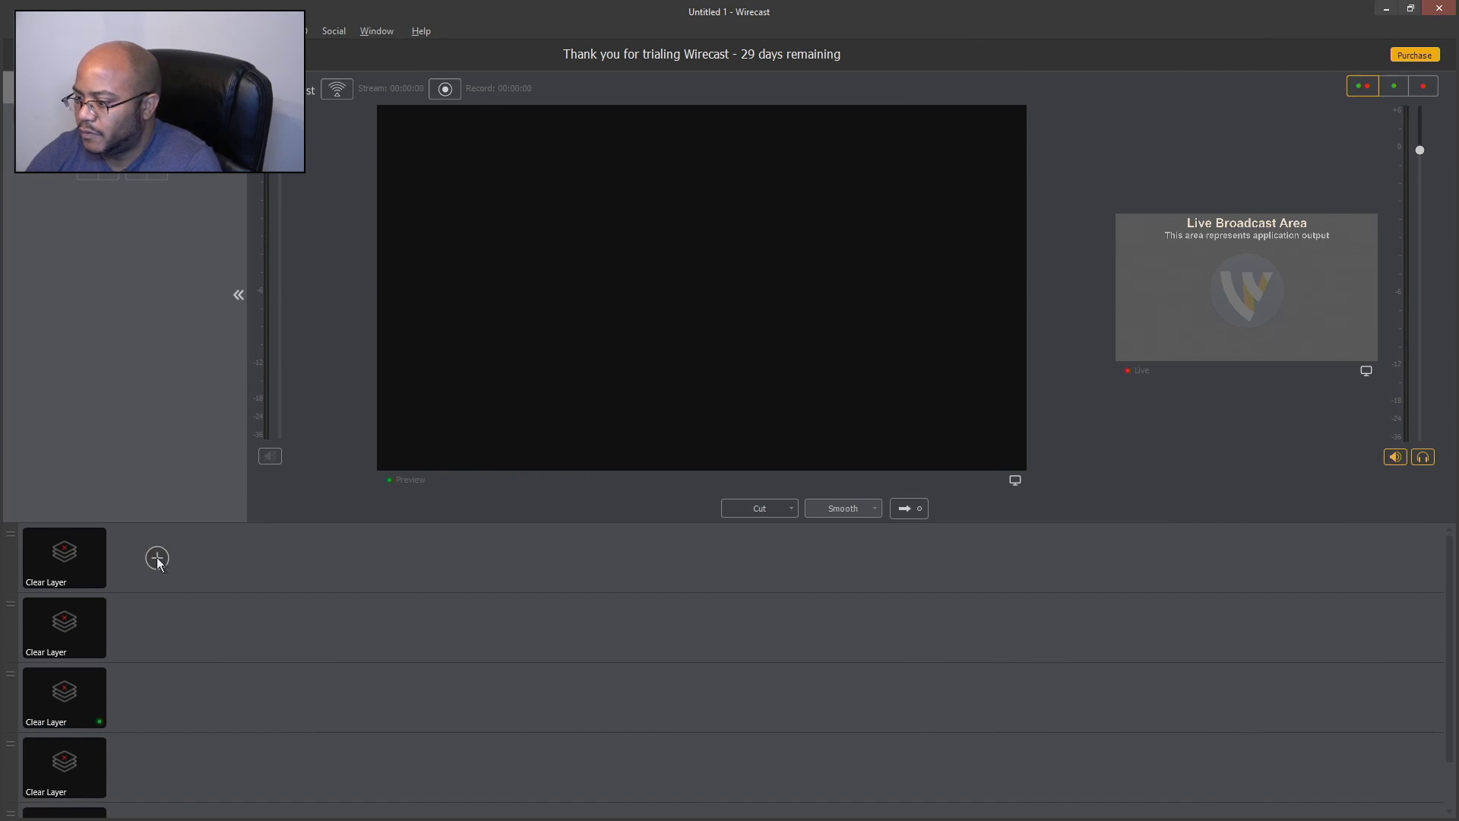
pyautogui.click(157, 558)
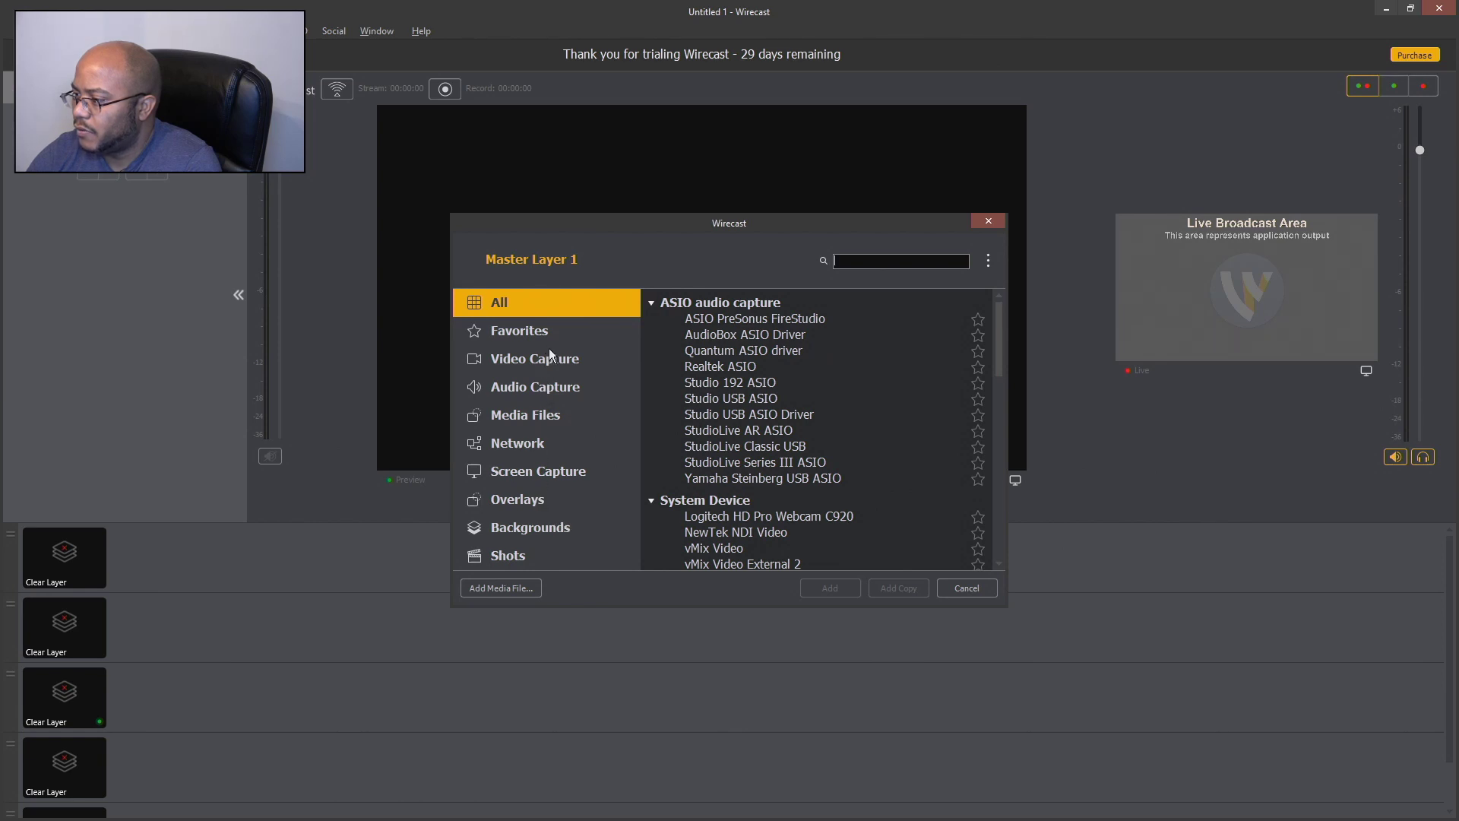
pyautogui.click(552, 370)
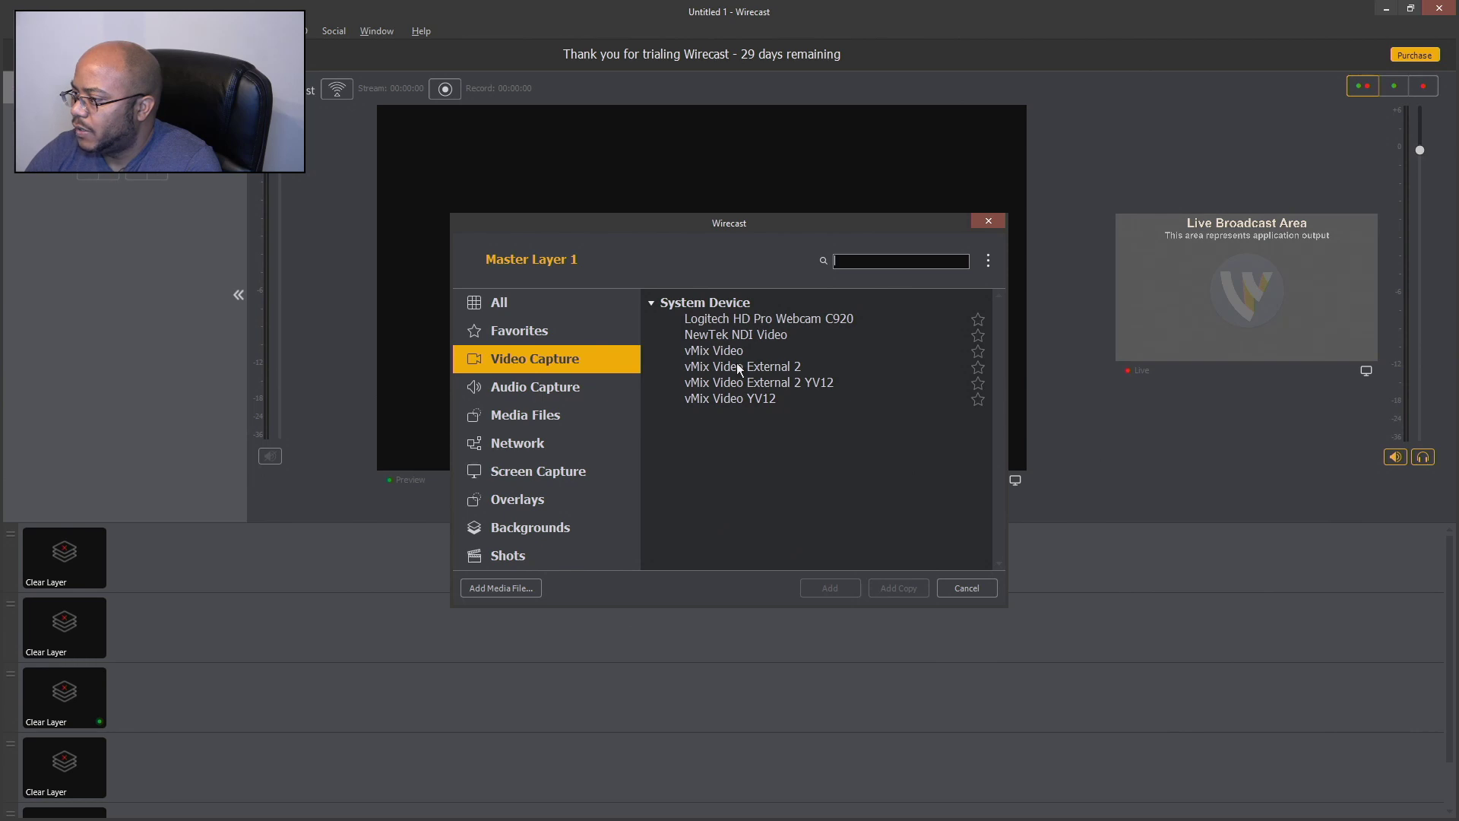
pyautogui.click(754, 322)
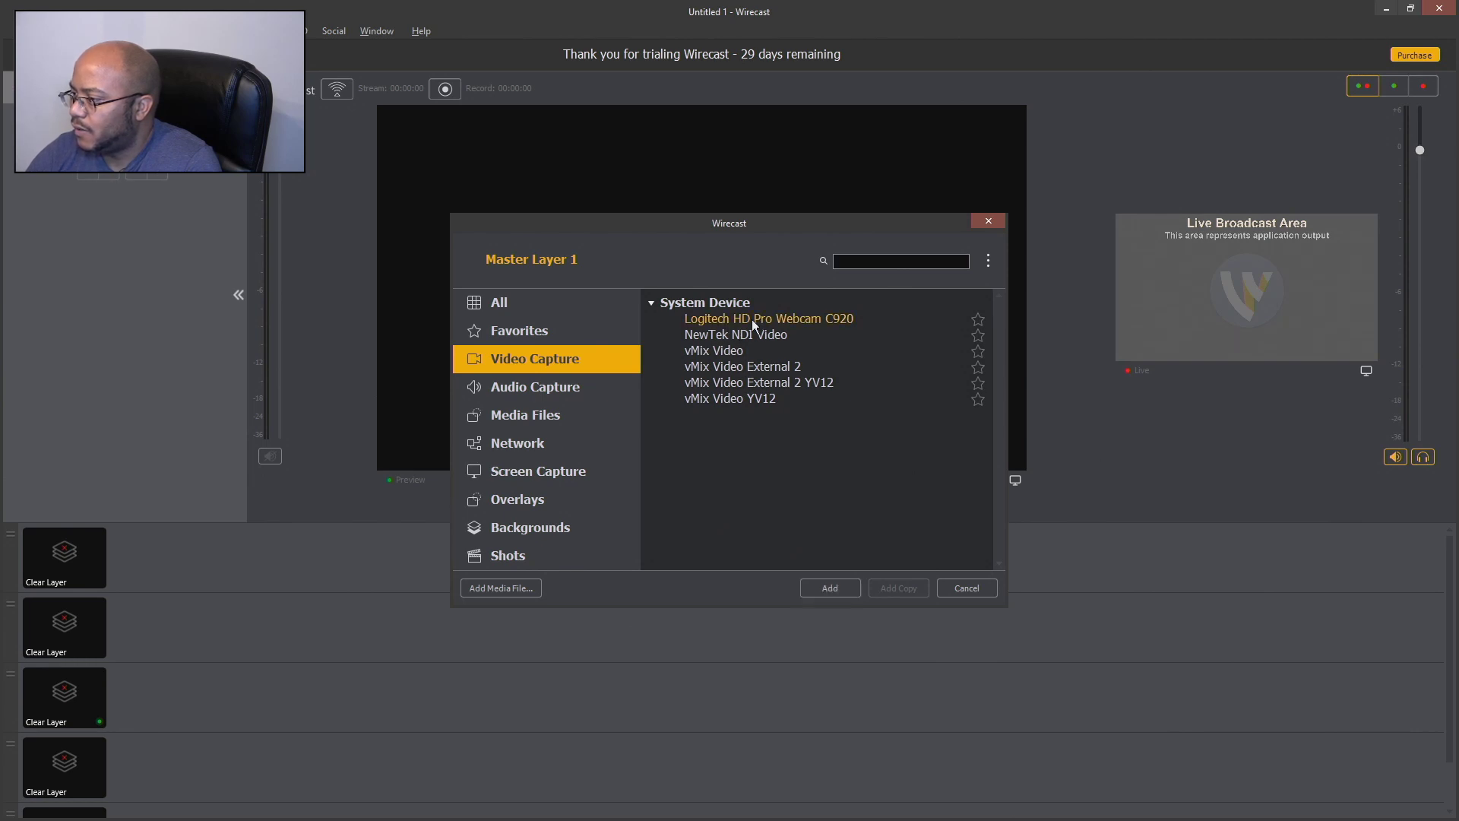
pyautogui.click(834, 591)
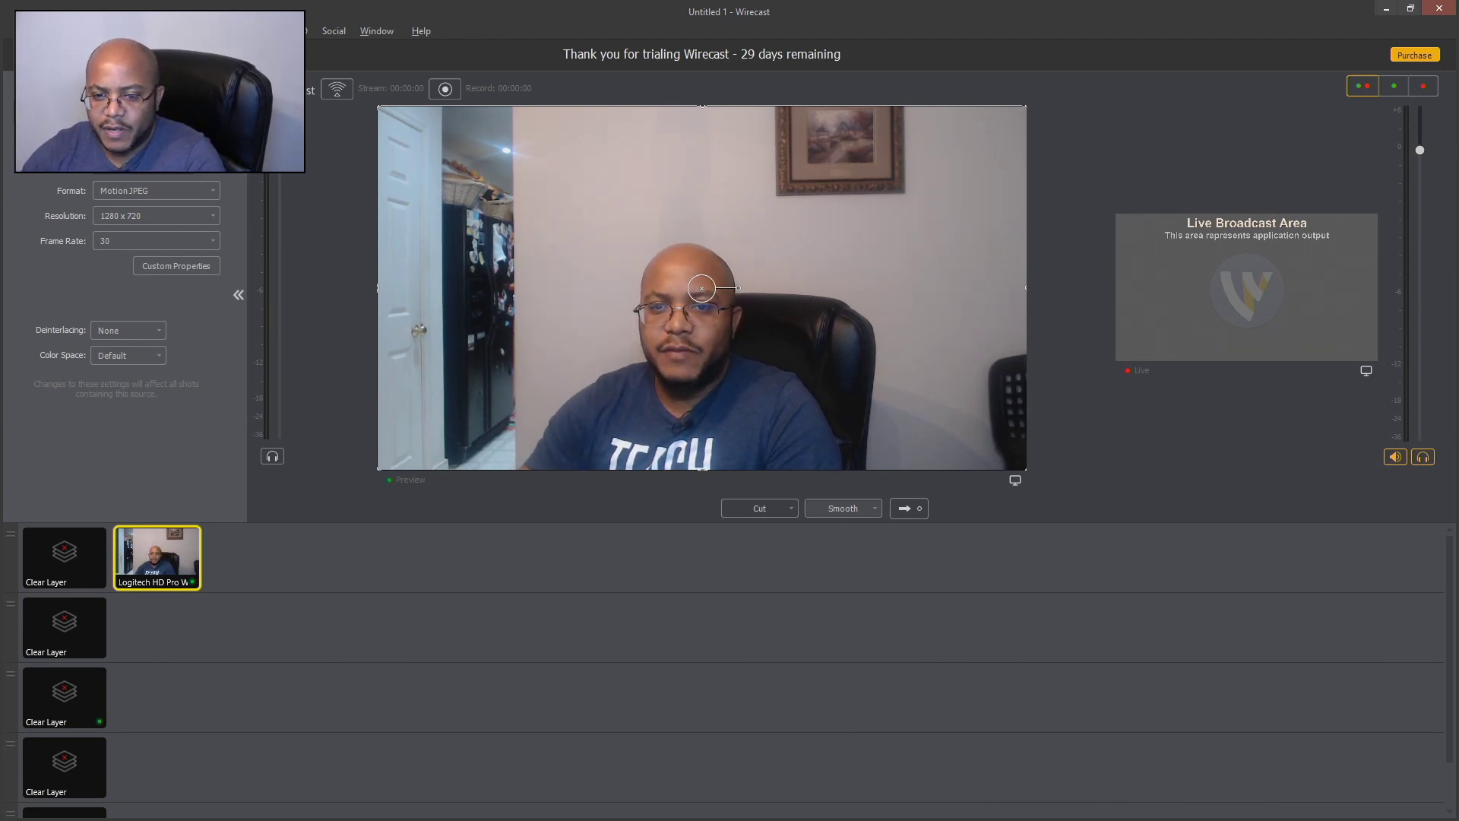
pyautogui.moveTo(1190, 248); pyautogui.dragTo(810, 126)
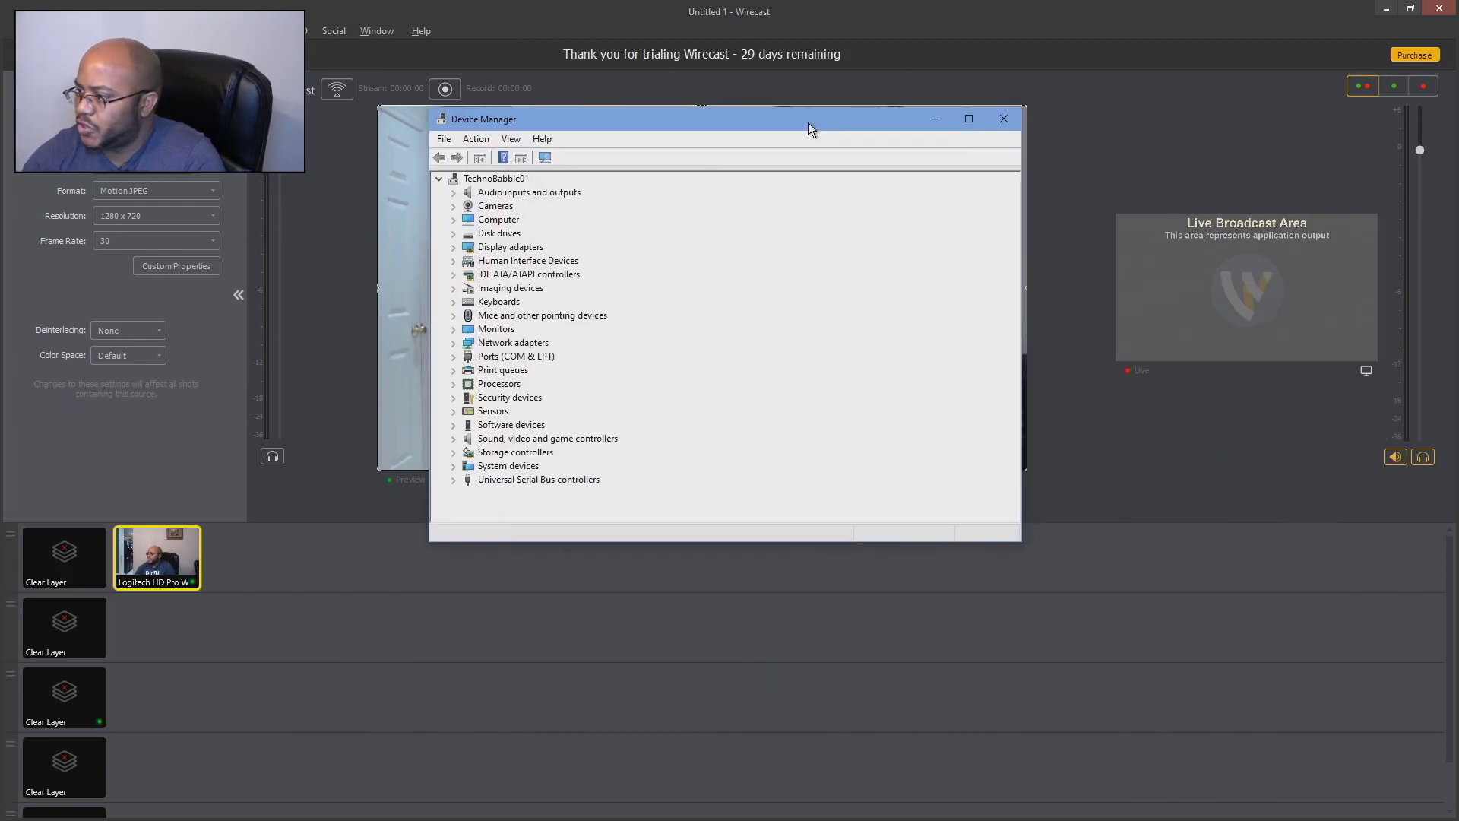
pyautogui.click(454, 477)
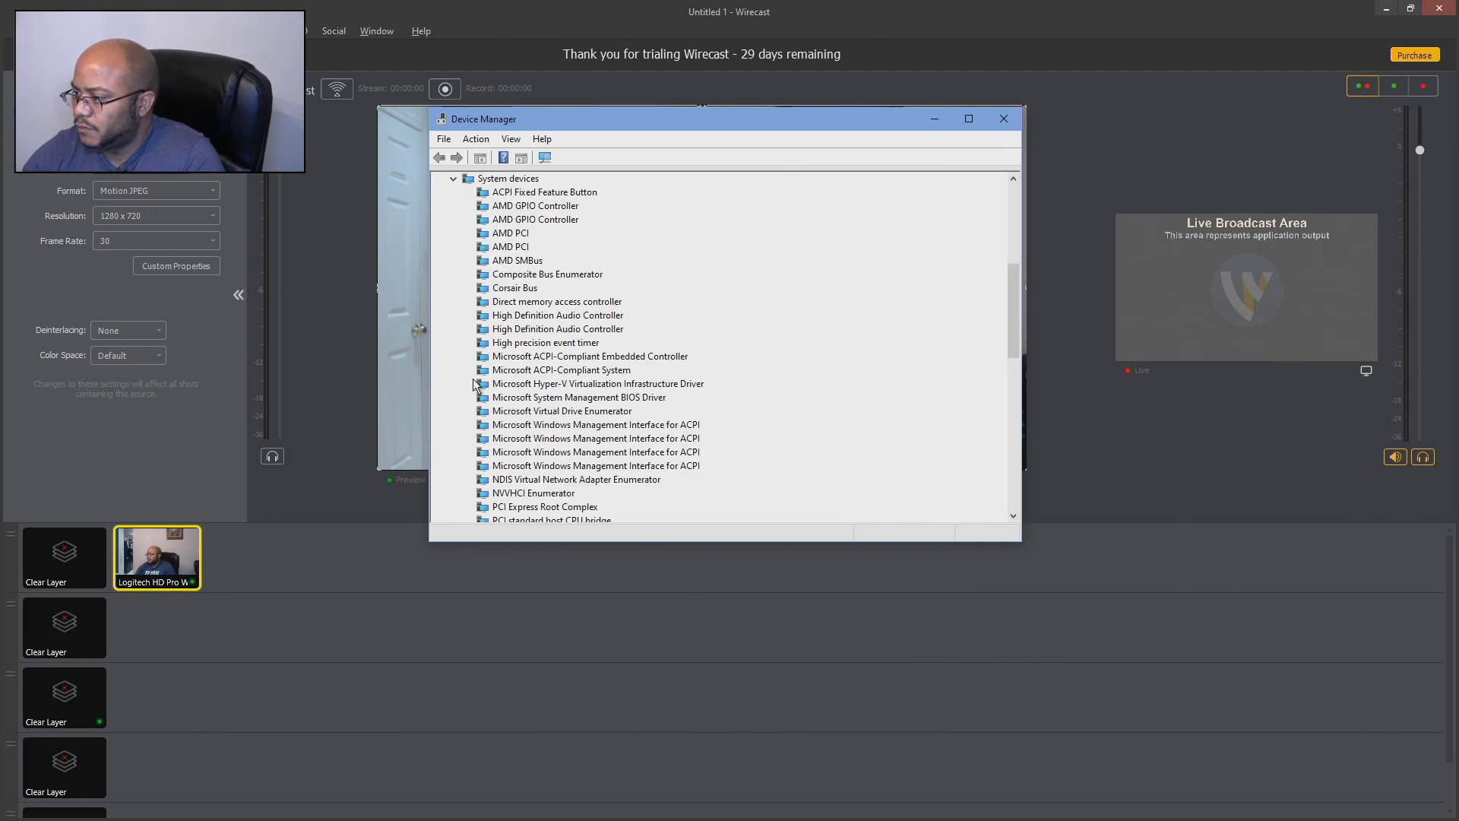
pyautogui.scroll(5, 456, 476)
pyautogui.click(454, 479)
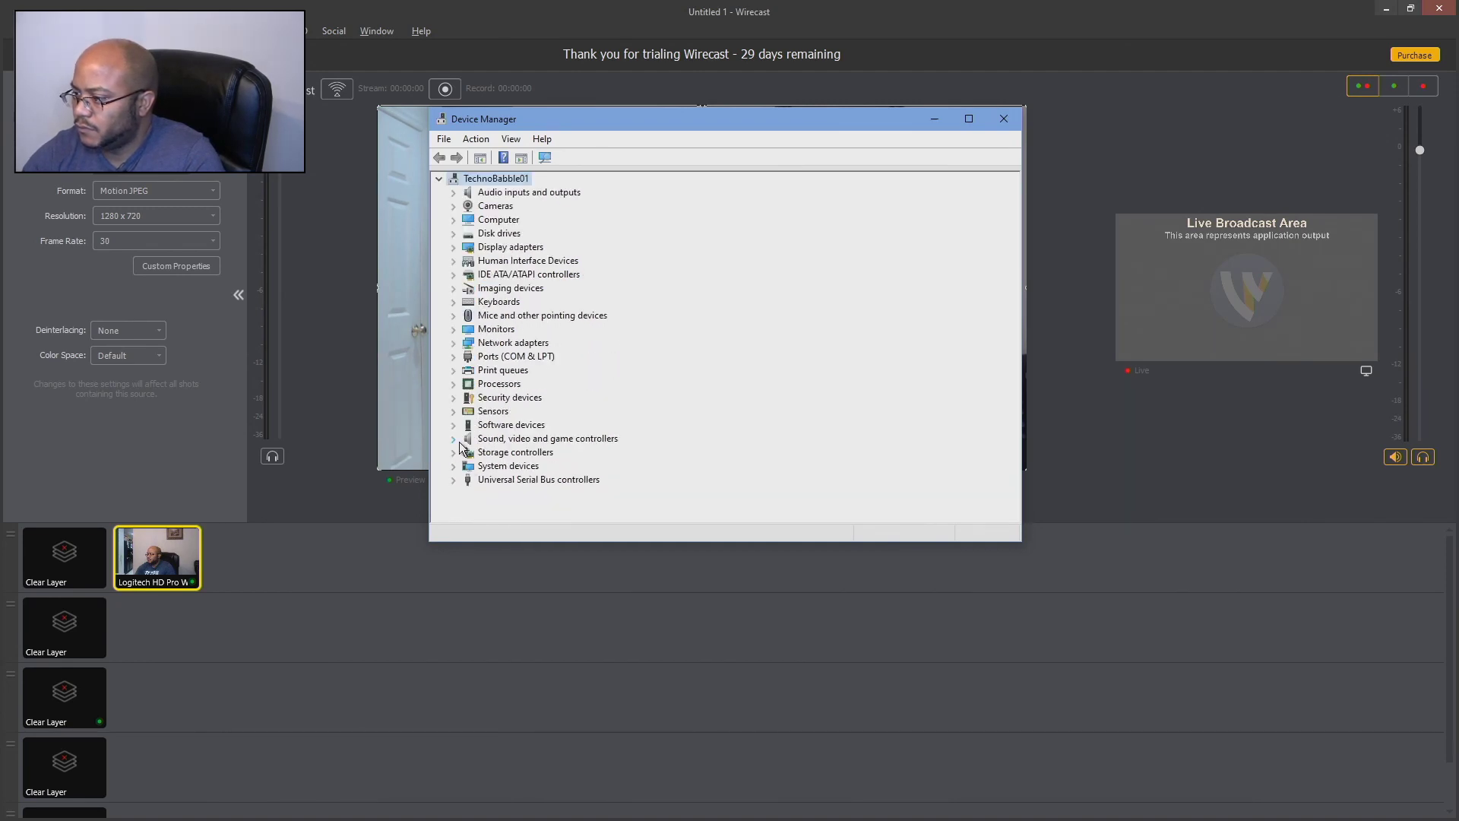
pyautogui.click(453, 439)
pyautogui.click(514, 346)
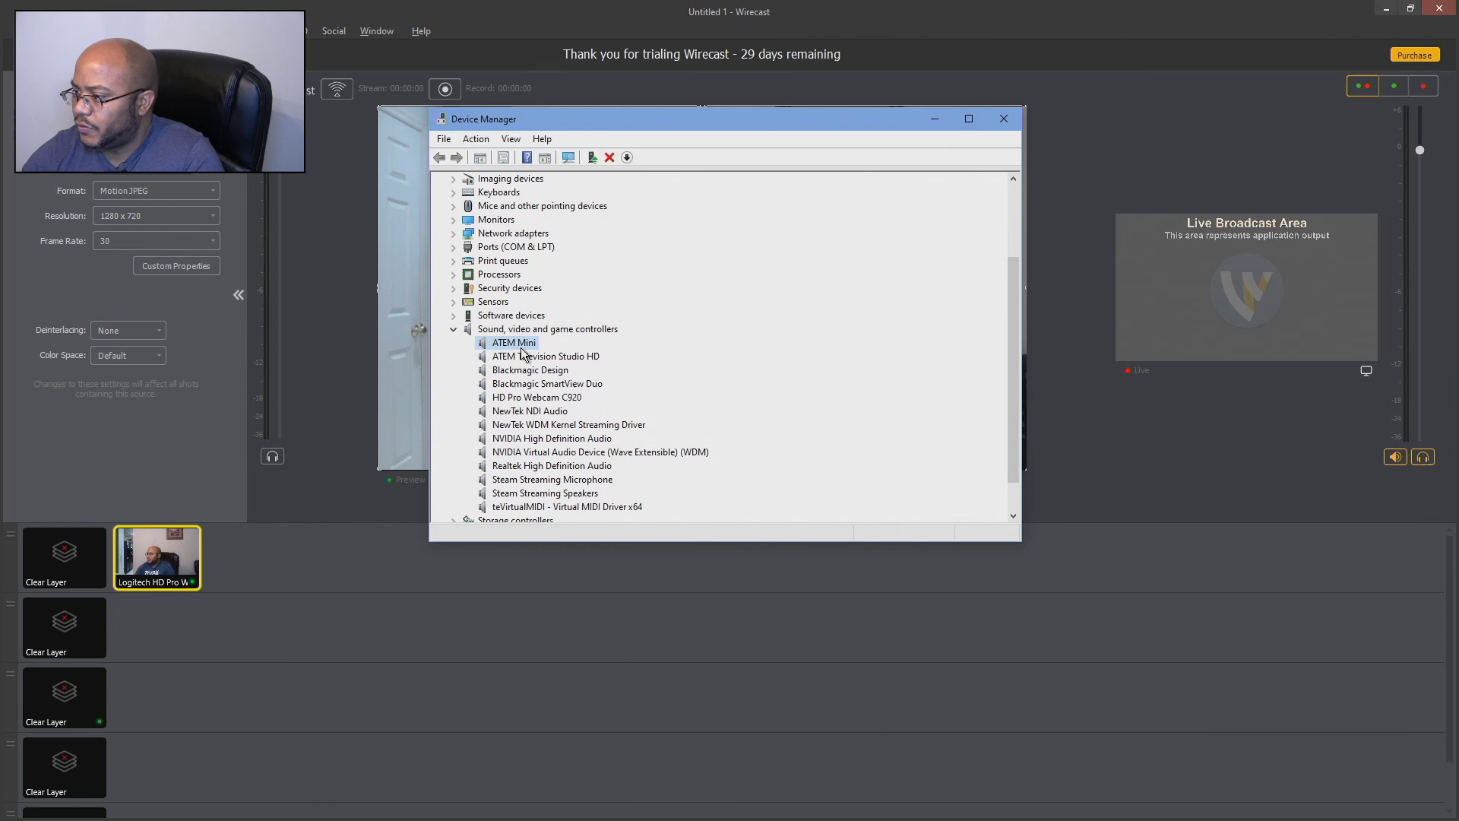
pyautogui.click(541, 361)
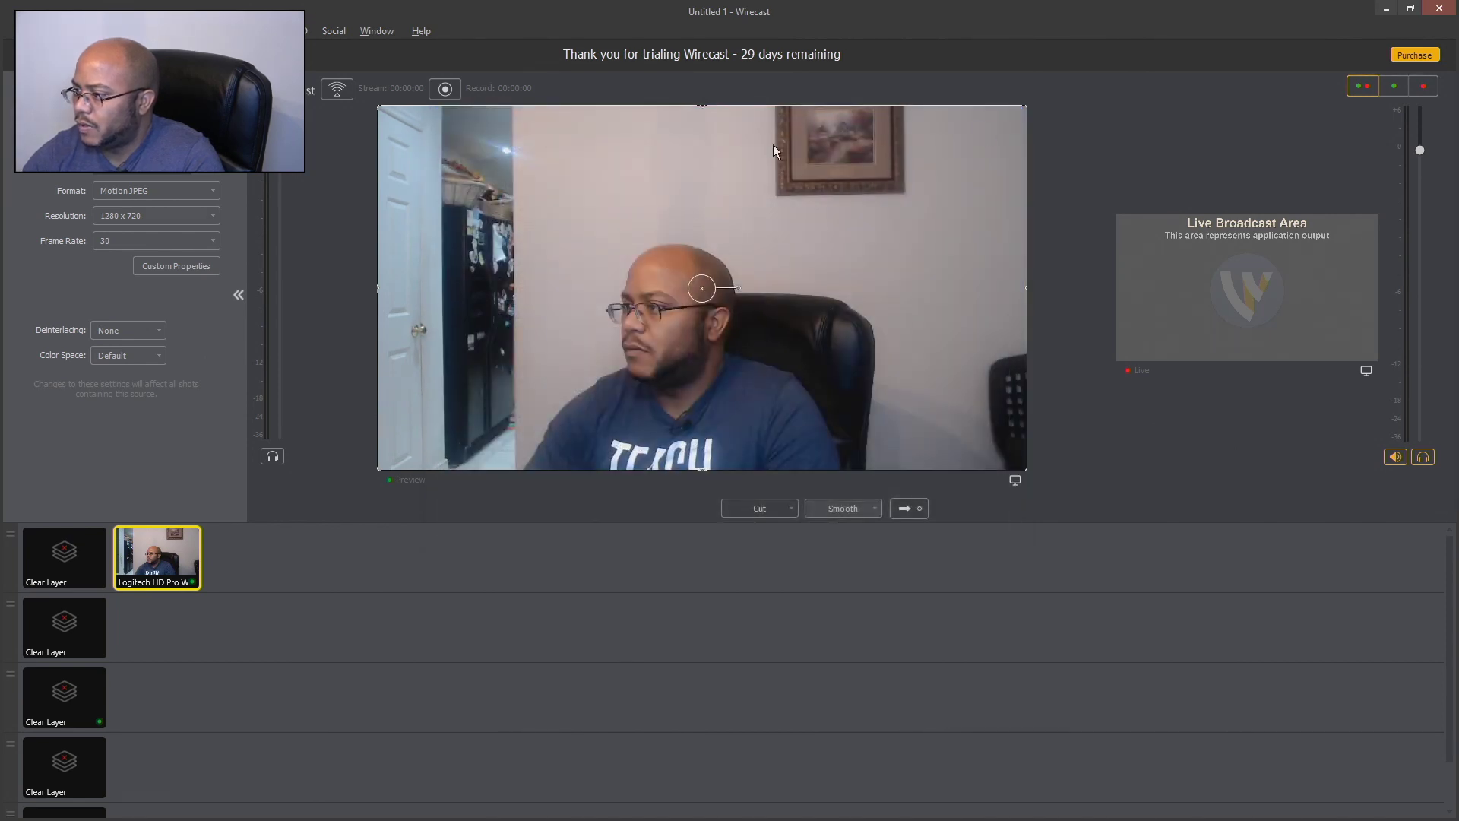
# Set the webcam resolution to 1920 x 1080, then review its Custom Properties and cancel
pyautogui.click(998, 122)
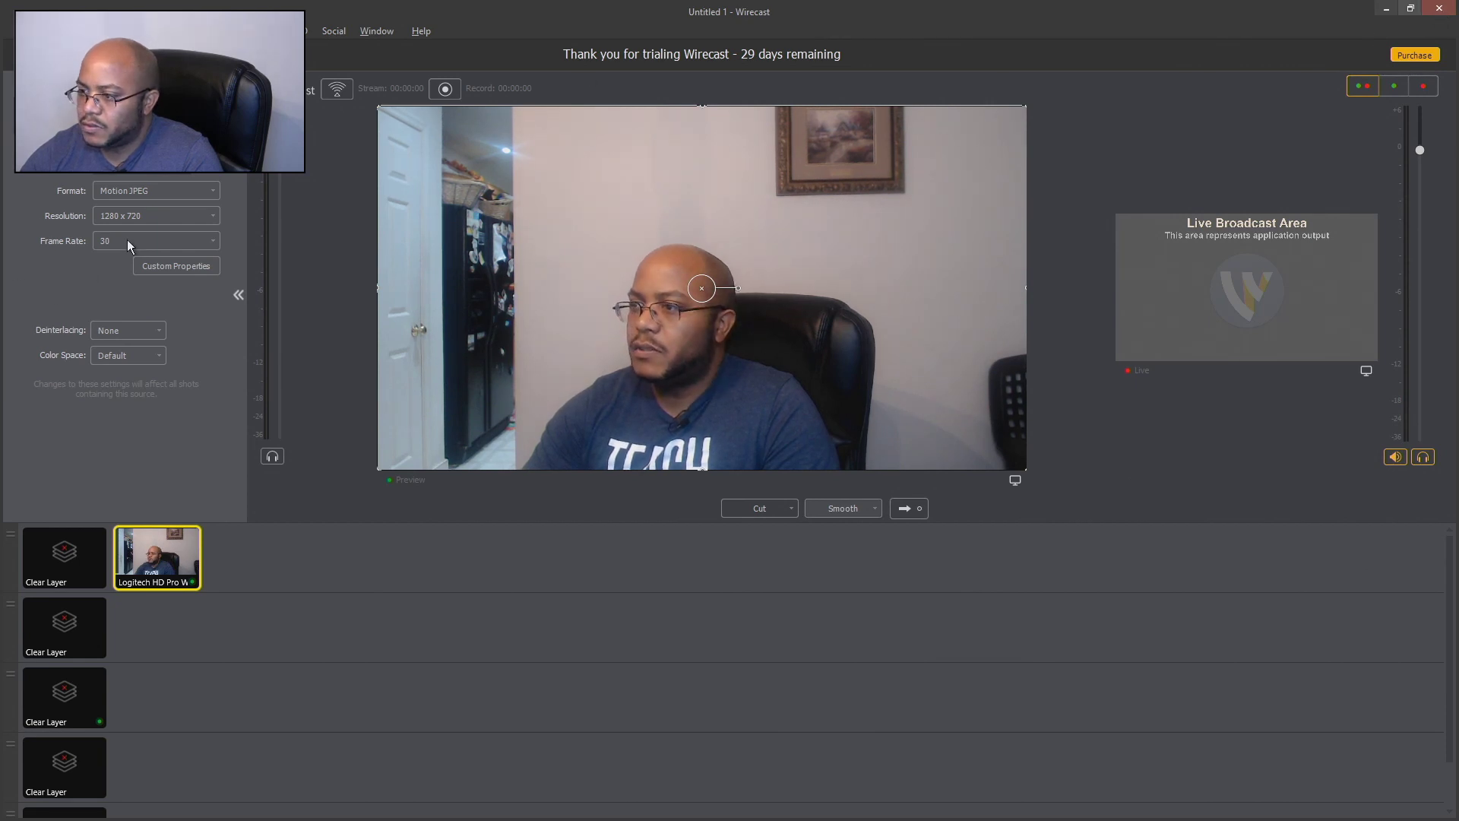
pyautogui.click(153, 211)
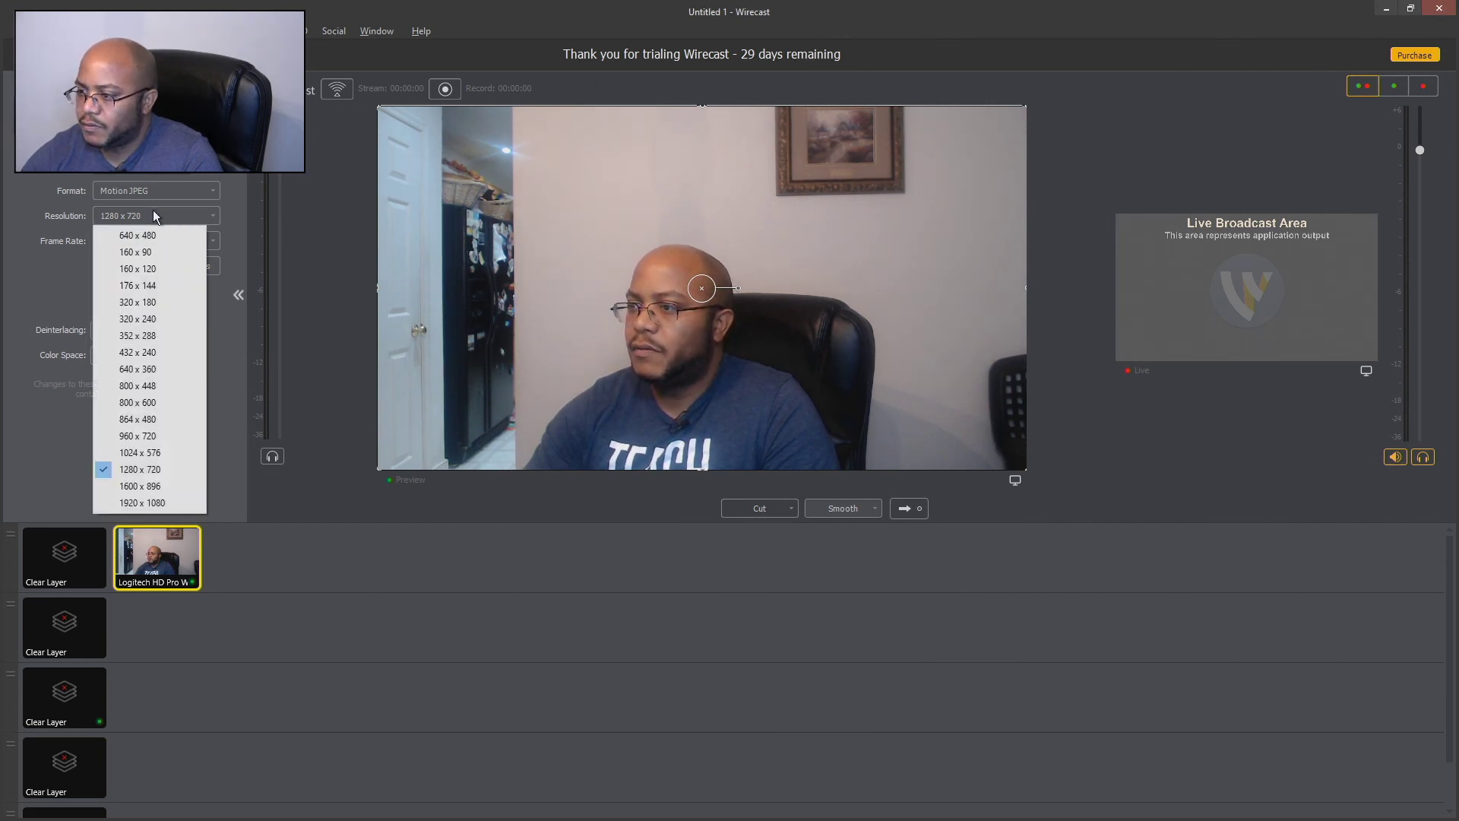
pyautogui.click(135, 504)
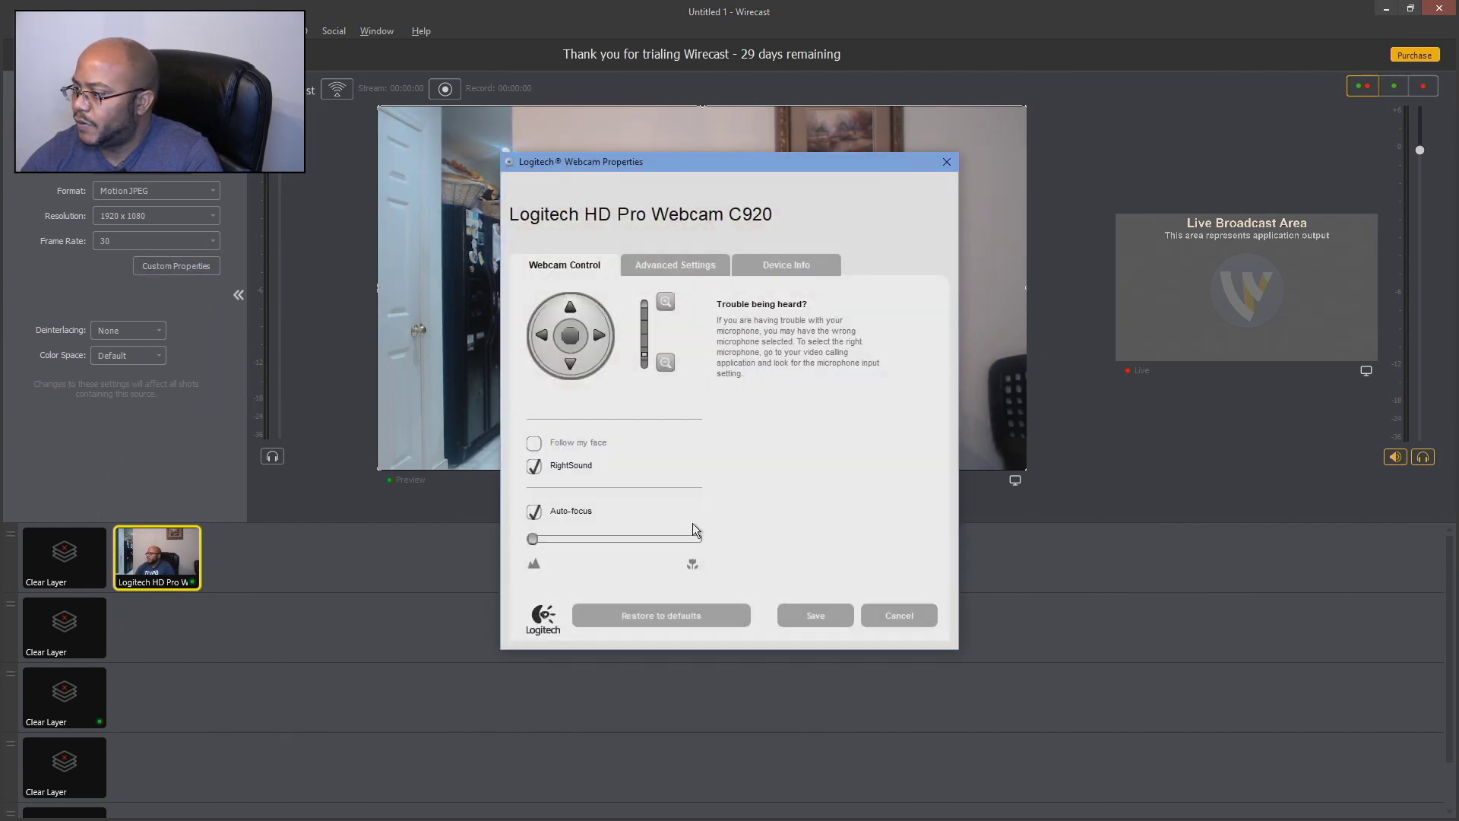
pyautogui.click(683, 263)
pyautogui.click(780, 268)
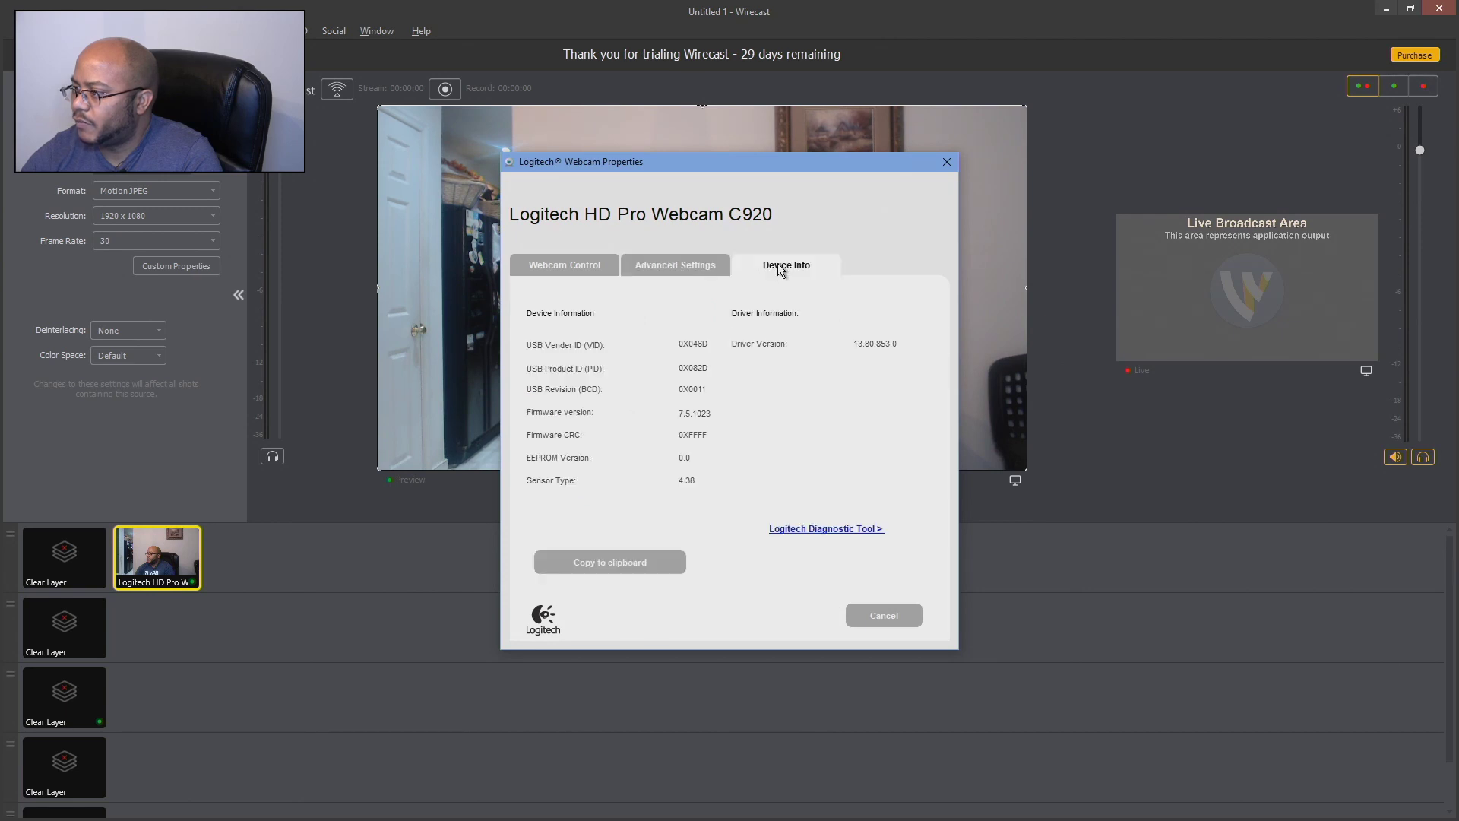
pyautogui.click(884, 616)
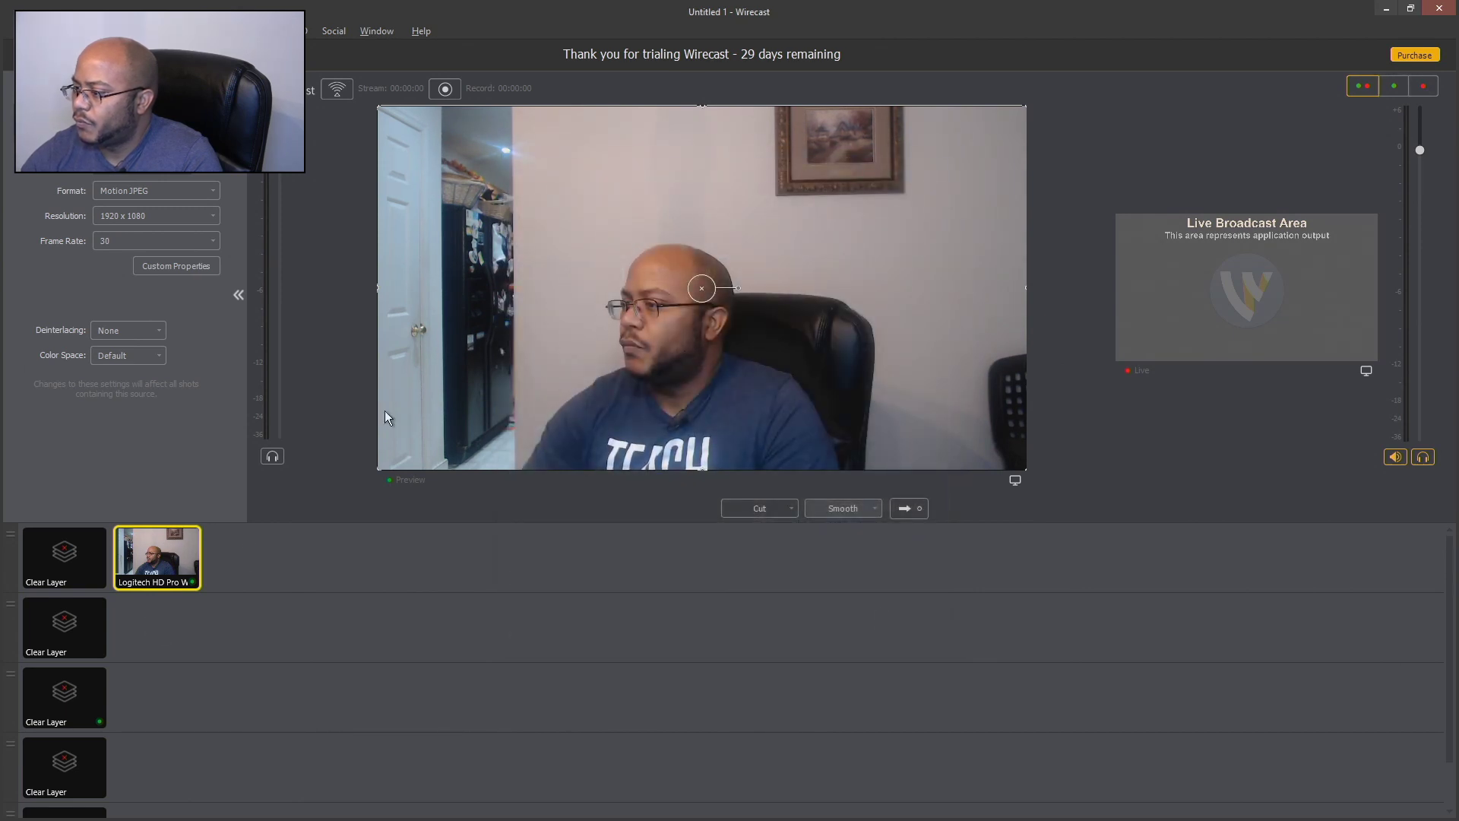
# Save the webcam document when prompted and quit Wirecast
pyautogui.click(1438, 10)
pyautogui.click(760, 460)
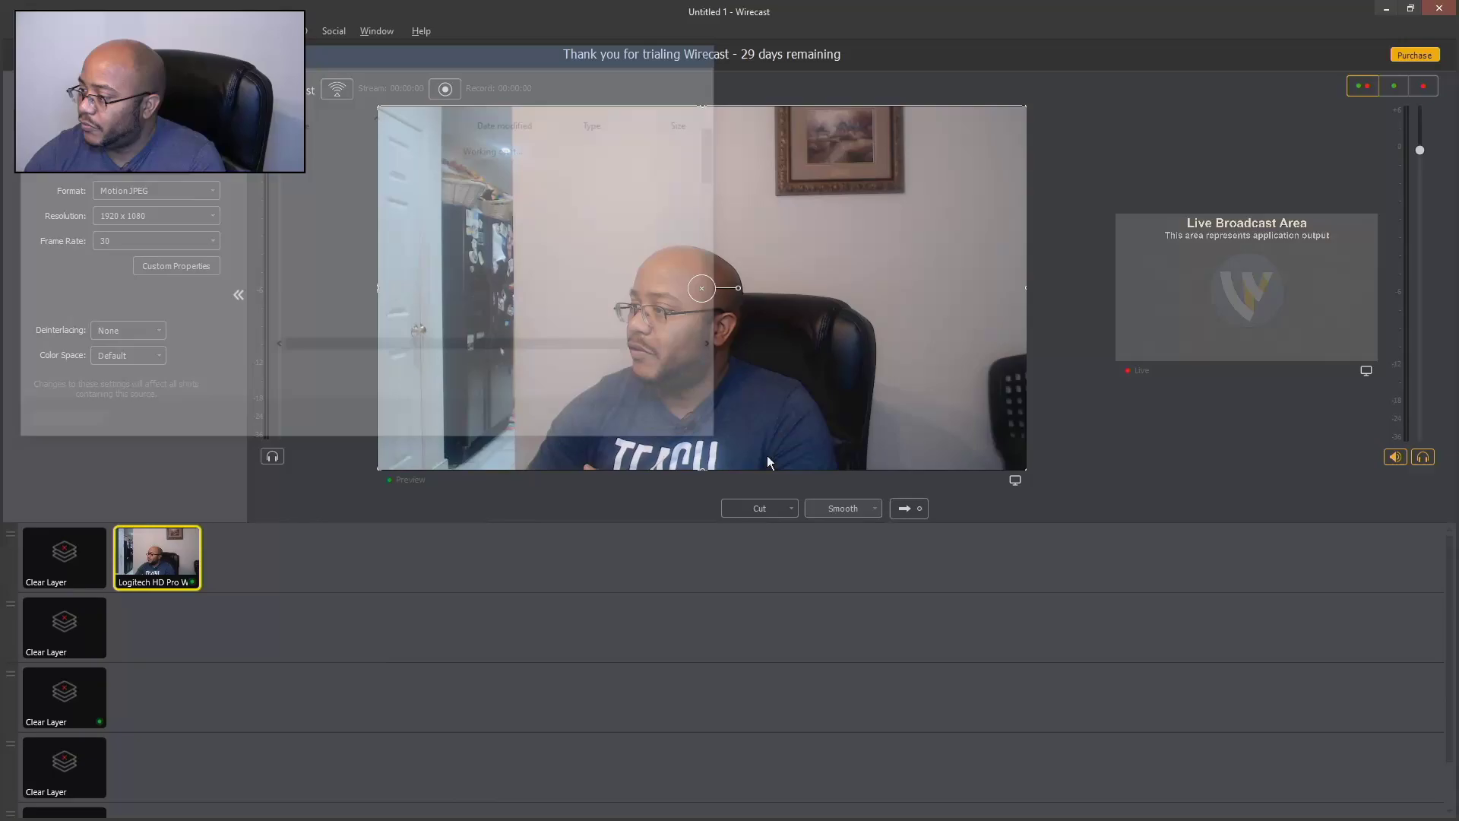
pyautogui.press('Return')
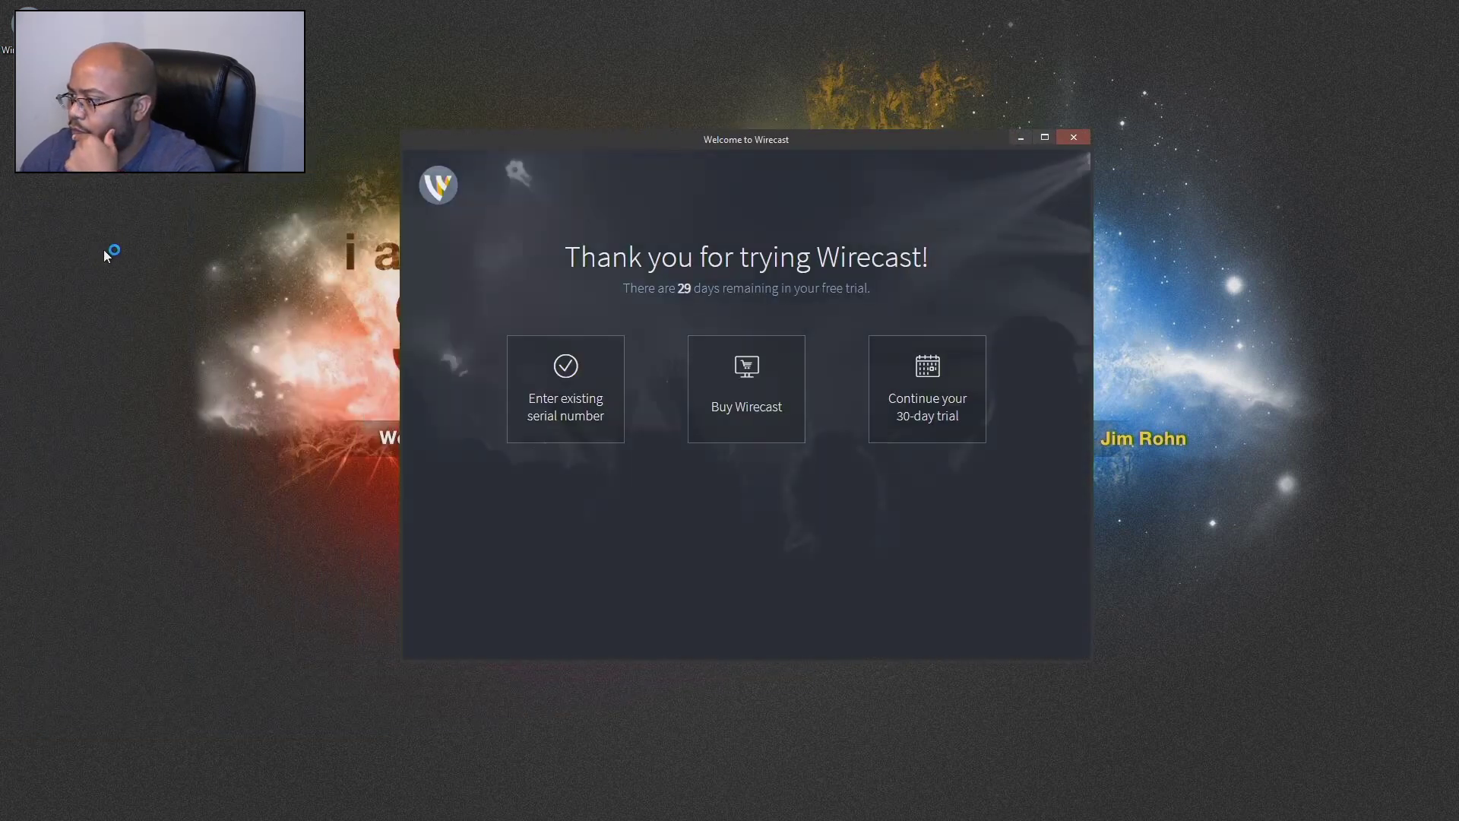
pyautogui.click(936, 401)
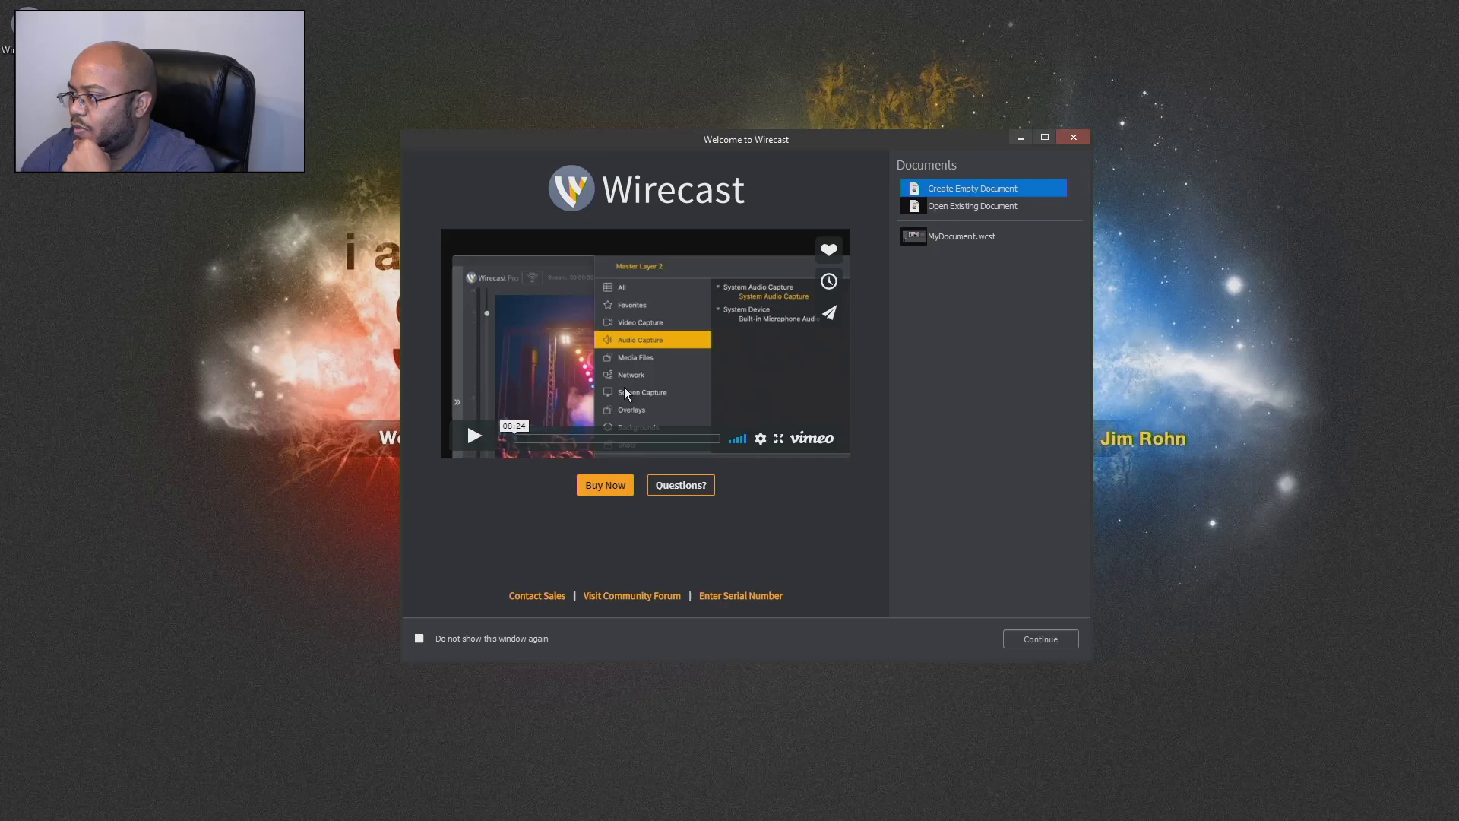
pyautogui.click(963, 239)
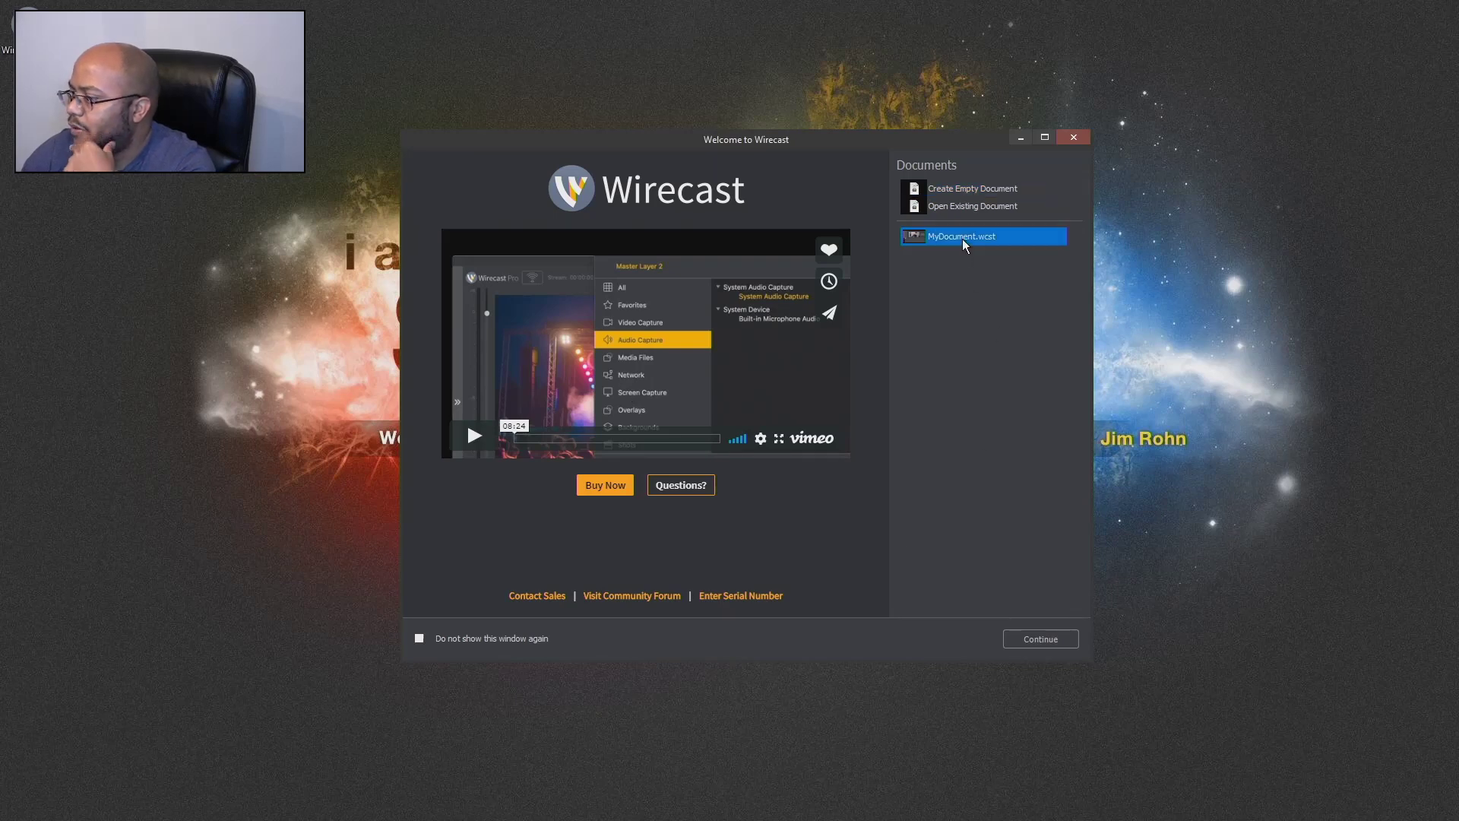
pyautogui.click(1041, 639)
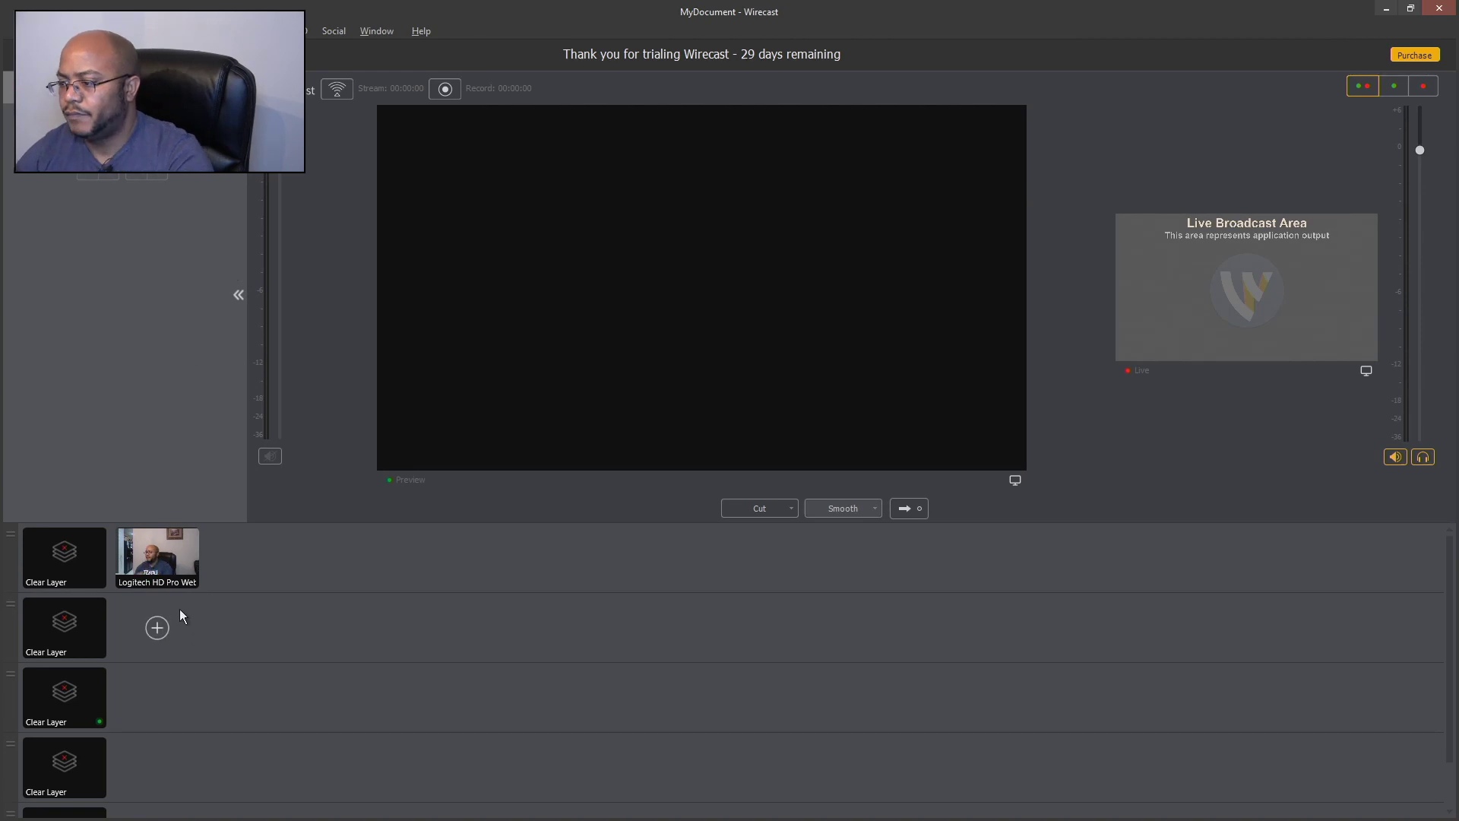
pyautogui.moveTo(212, 638)
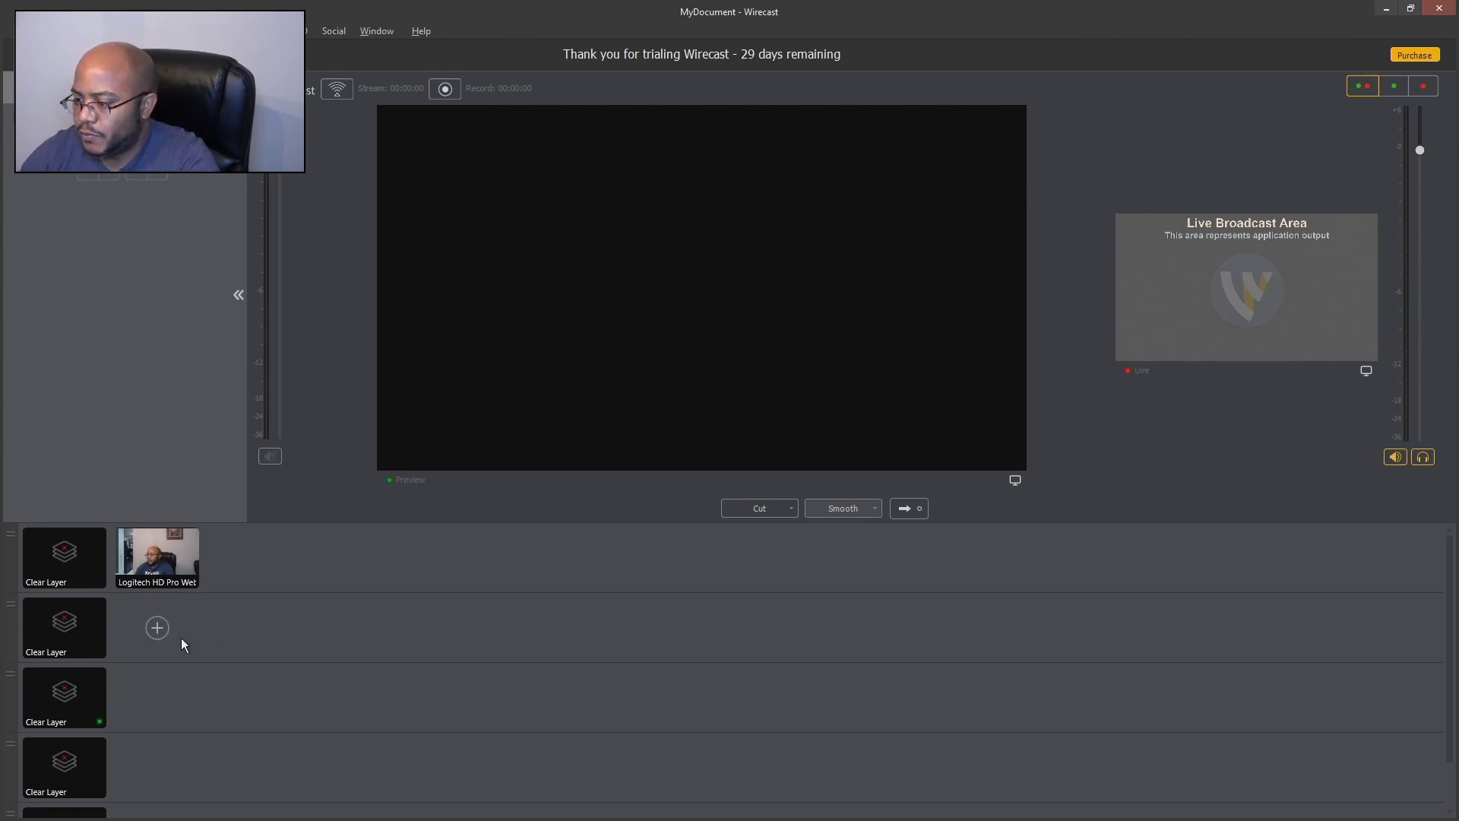
pyautogui.click(157, 629)
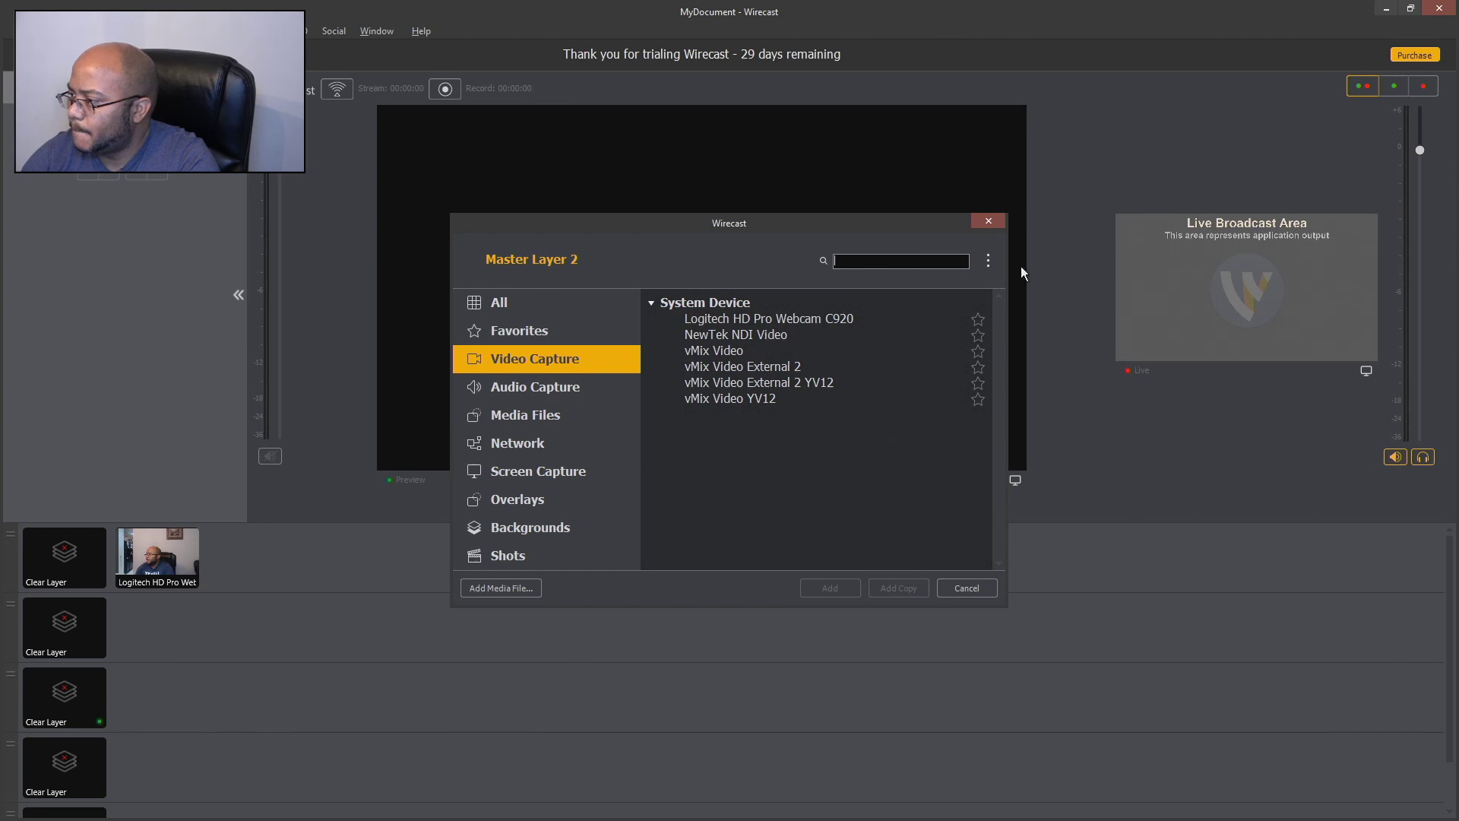
pyautogui.click(989, 262)
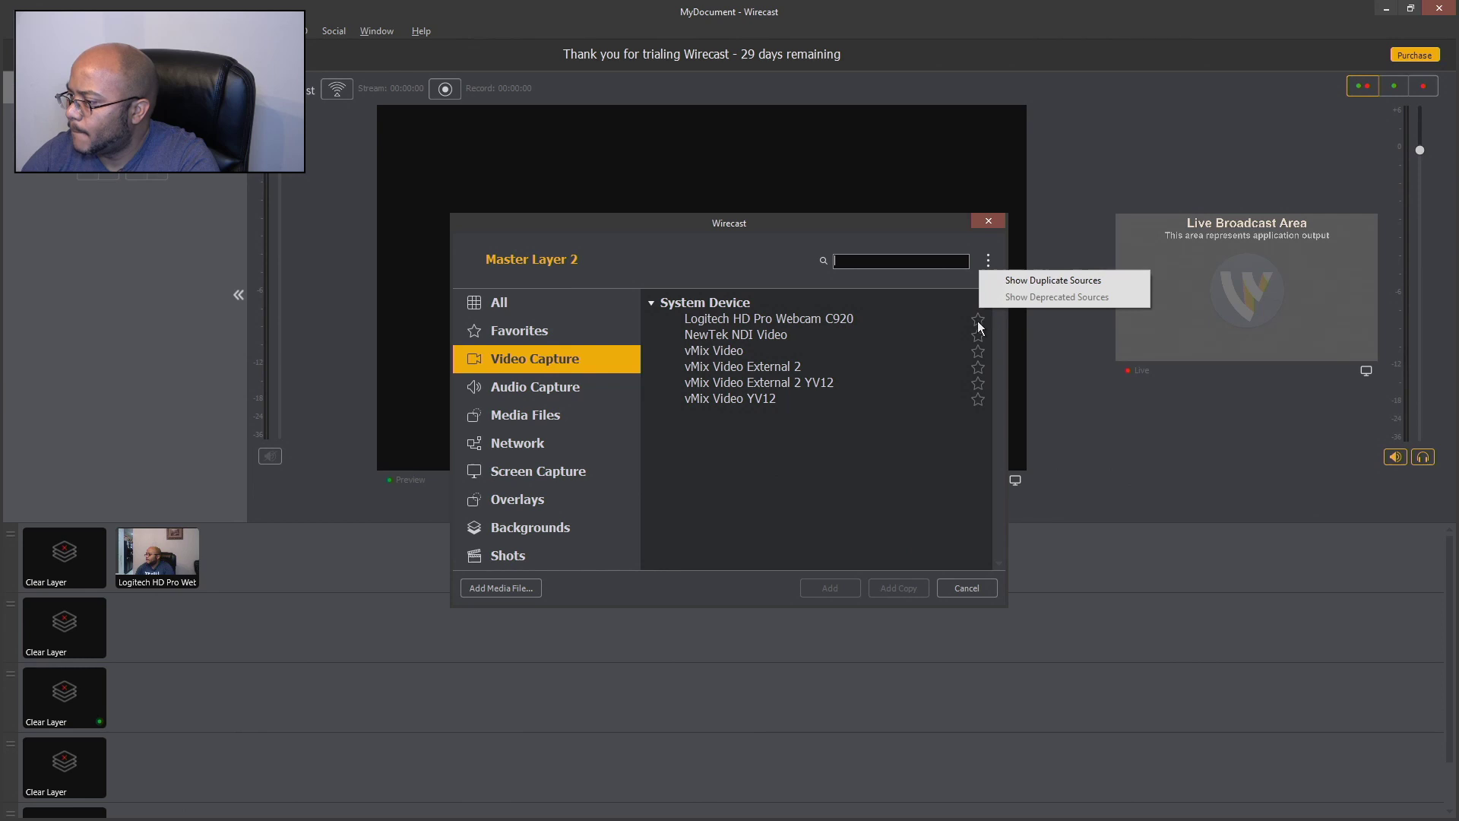
pyautogui.click(507, 304)
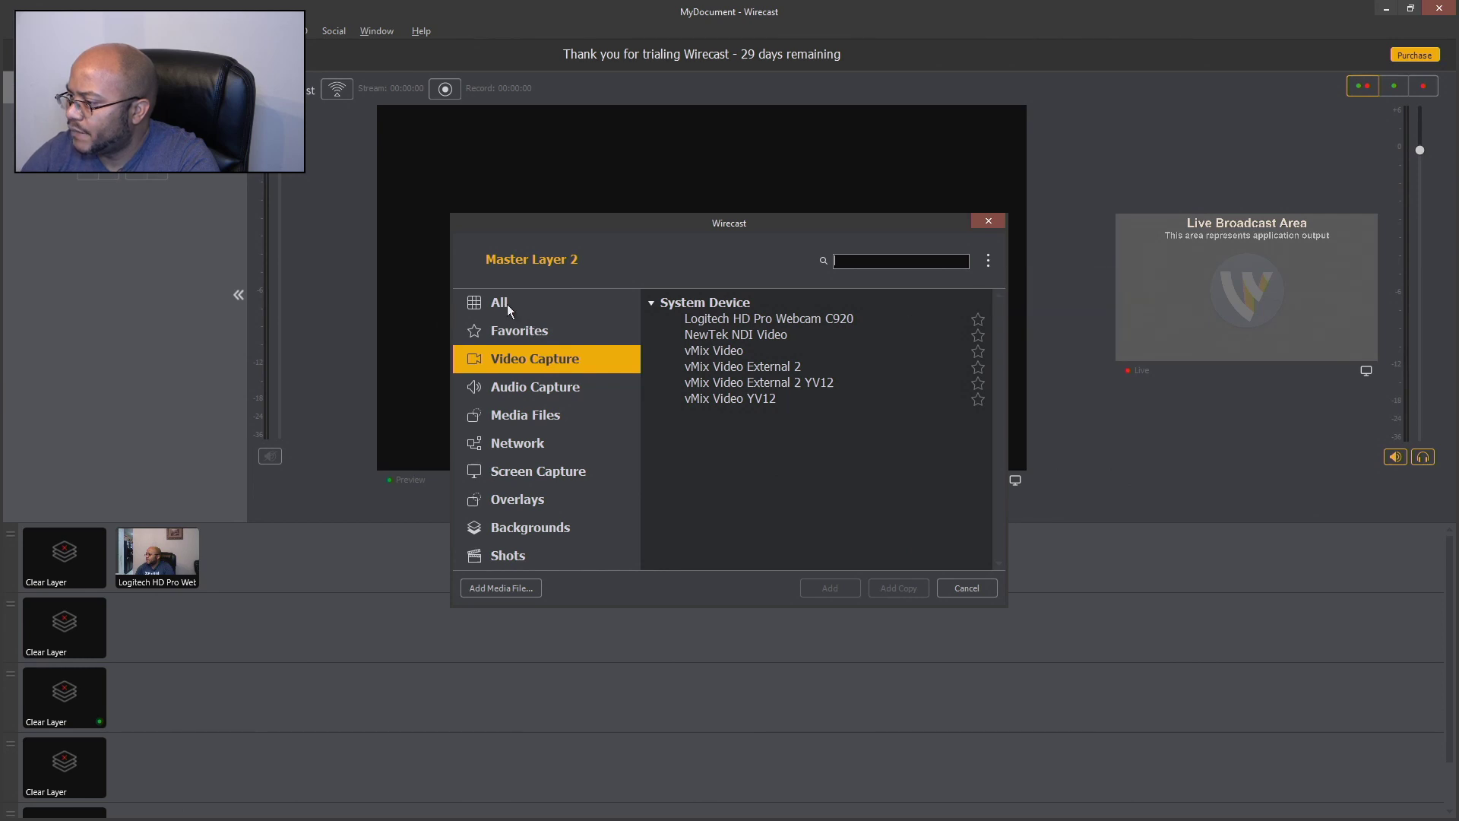
pyautogui.click(508, 304)
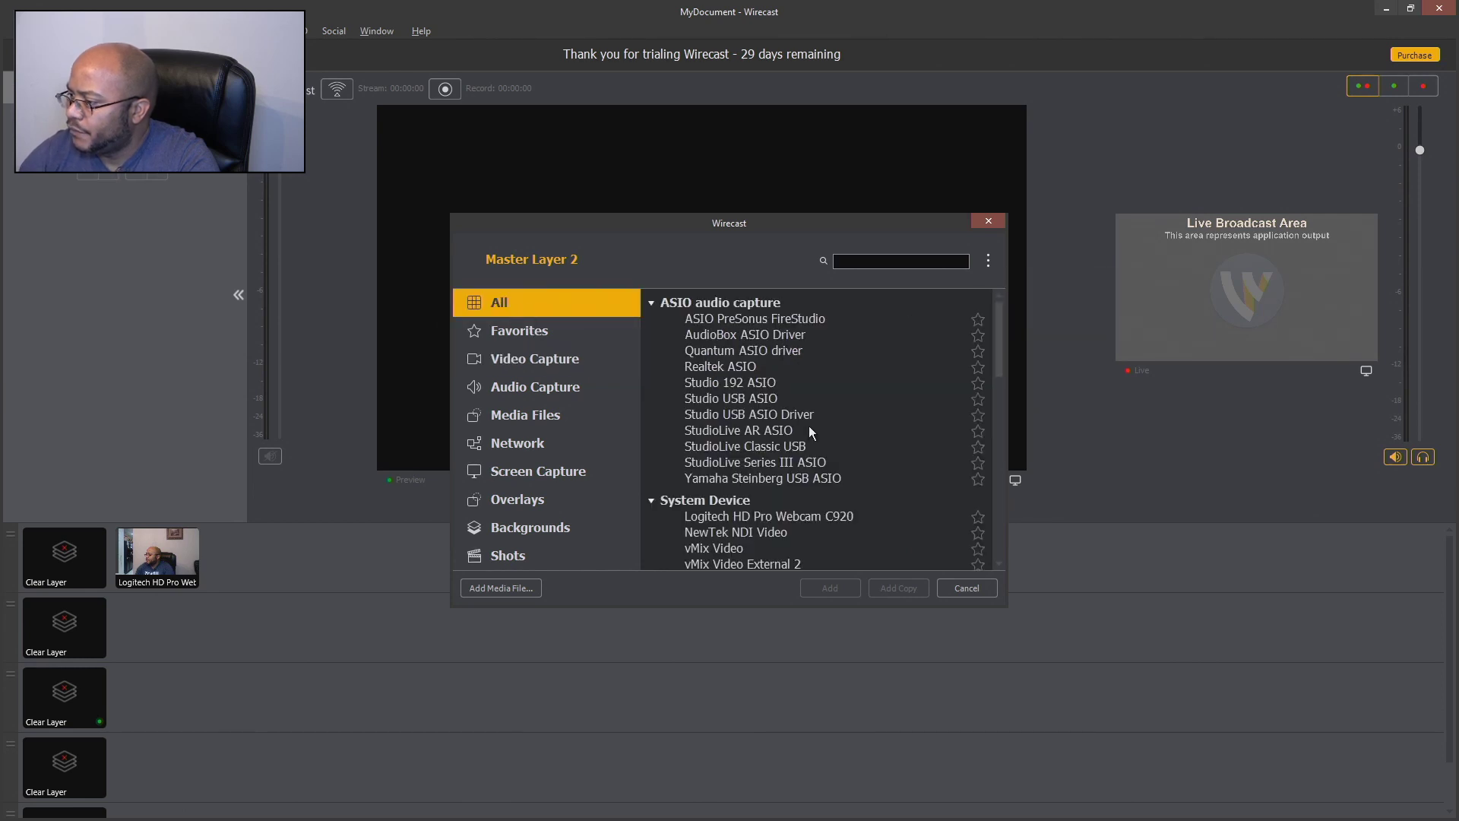
pyautogui.scroll(-3, 833, 418)
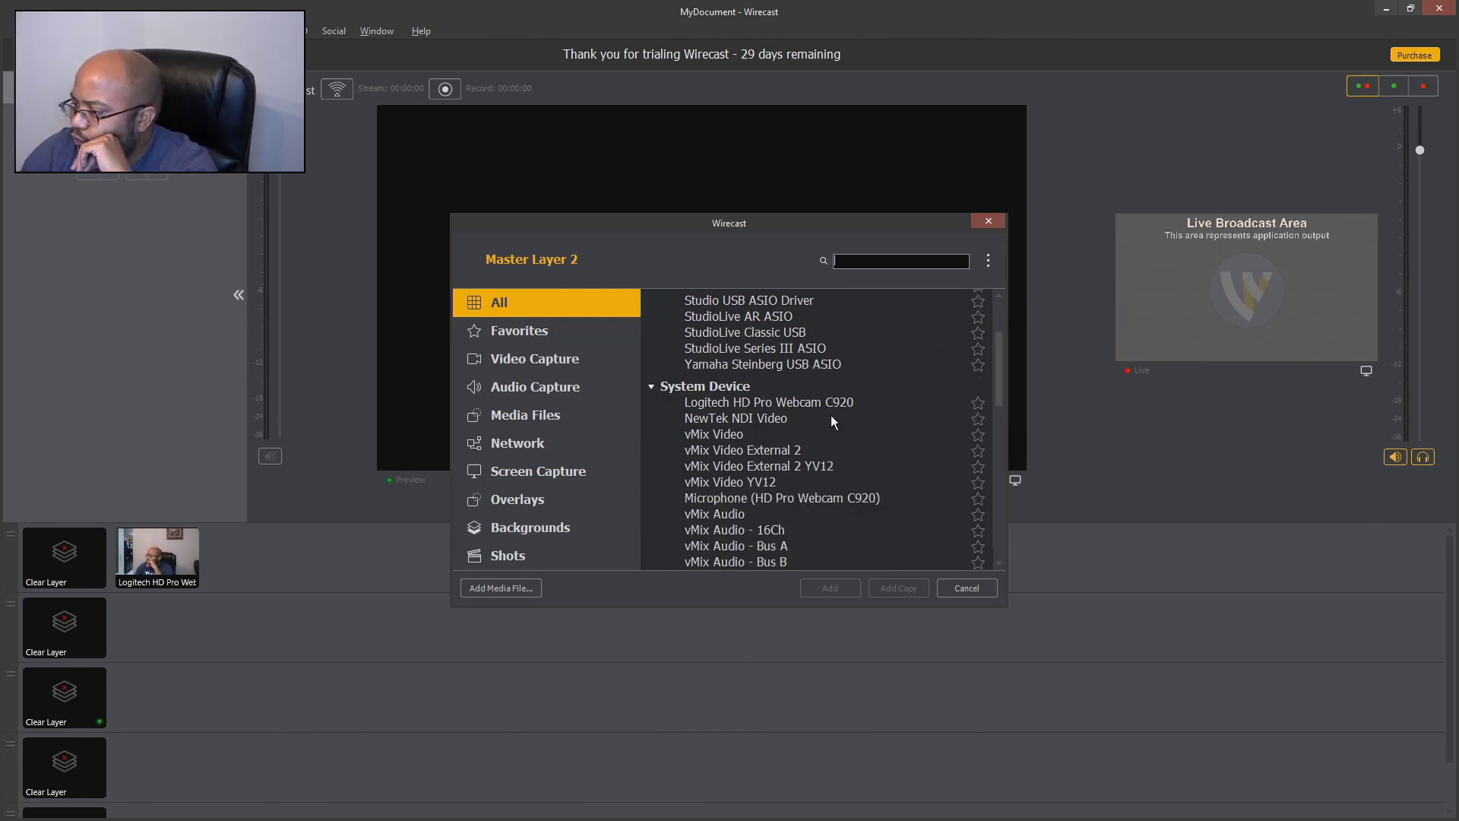
pyautogui.scroll(-5, 832, 419)
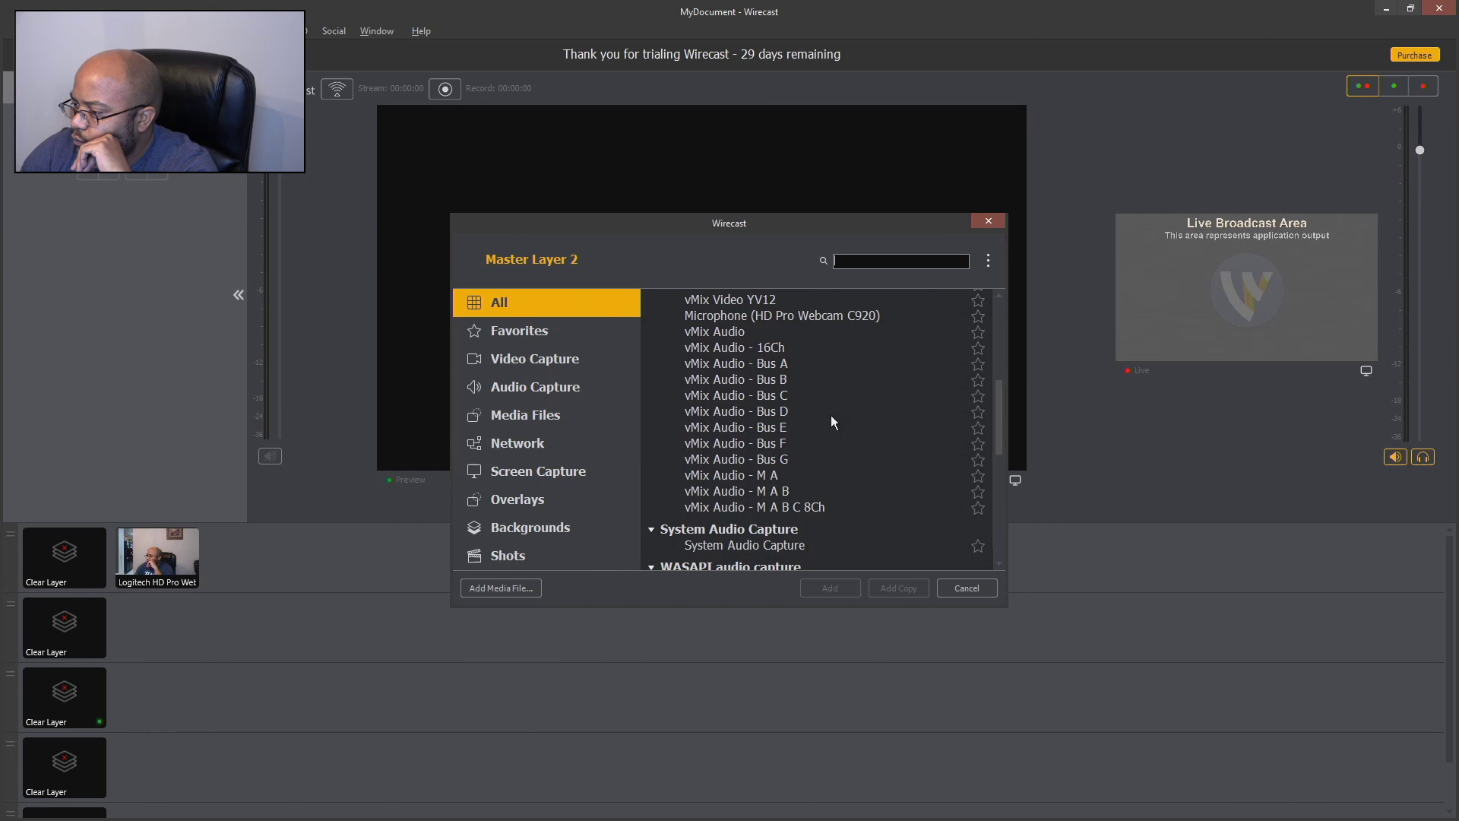
pyautogui.scroll(-2, 831, 415)
pyautogui.scroll(-2, 831, 415)
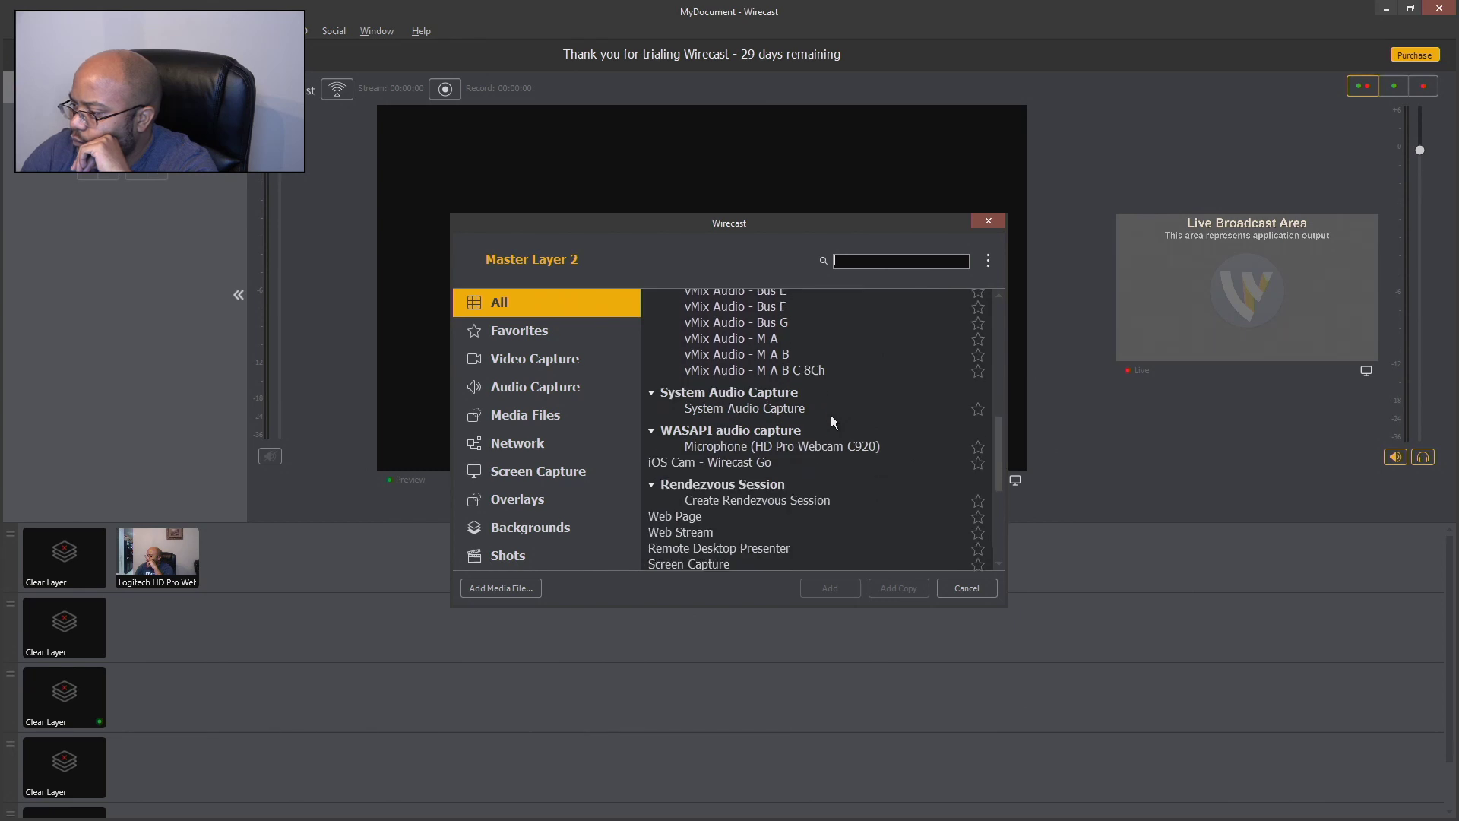
pyautogui.scroll(-1, 832, 415)
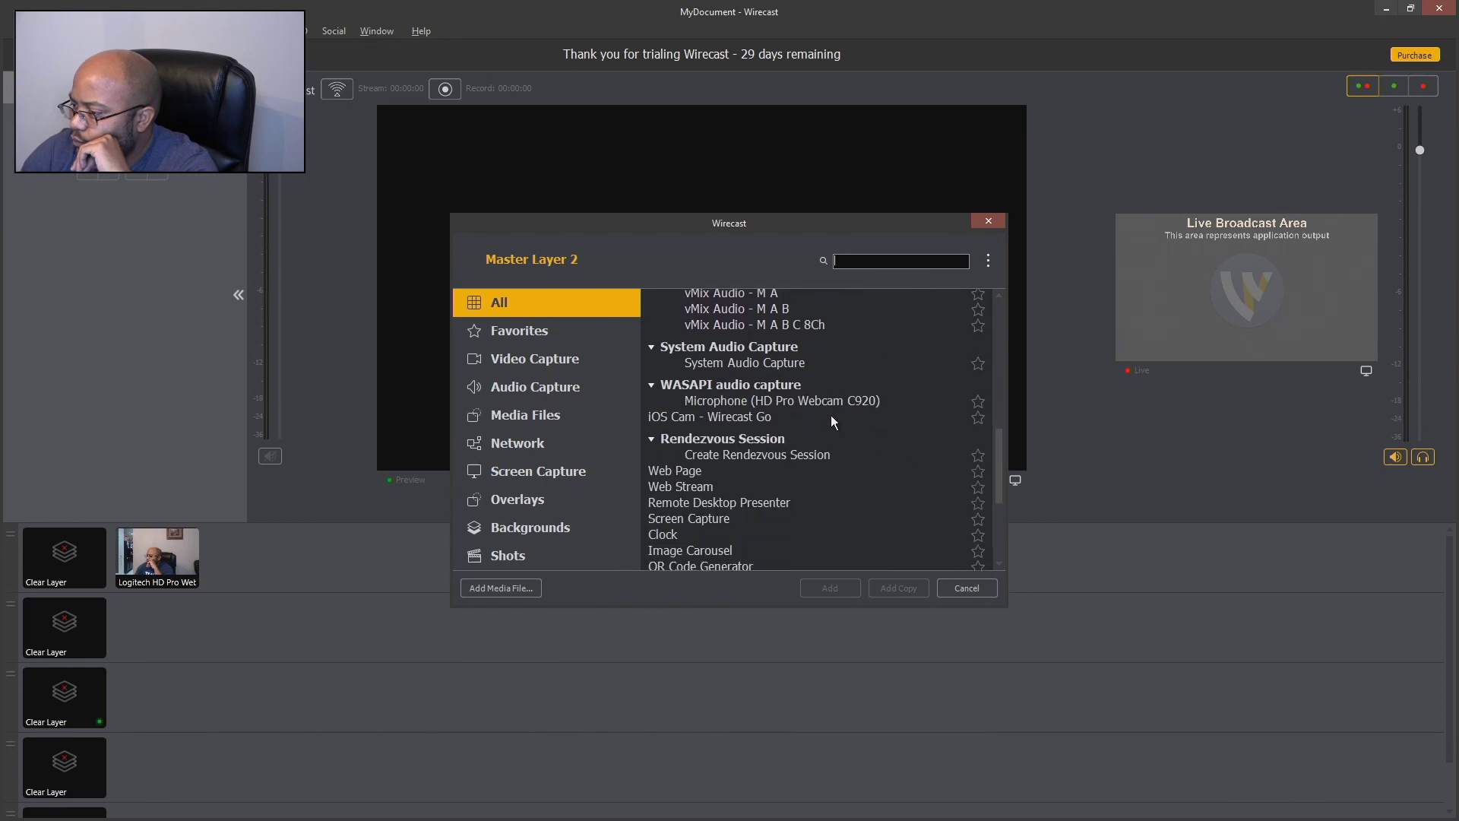
pyautogui.scroll(-2, 831, 415)
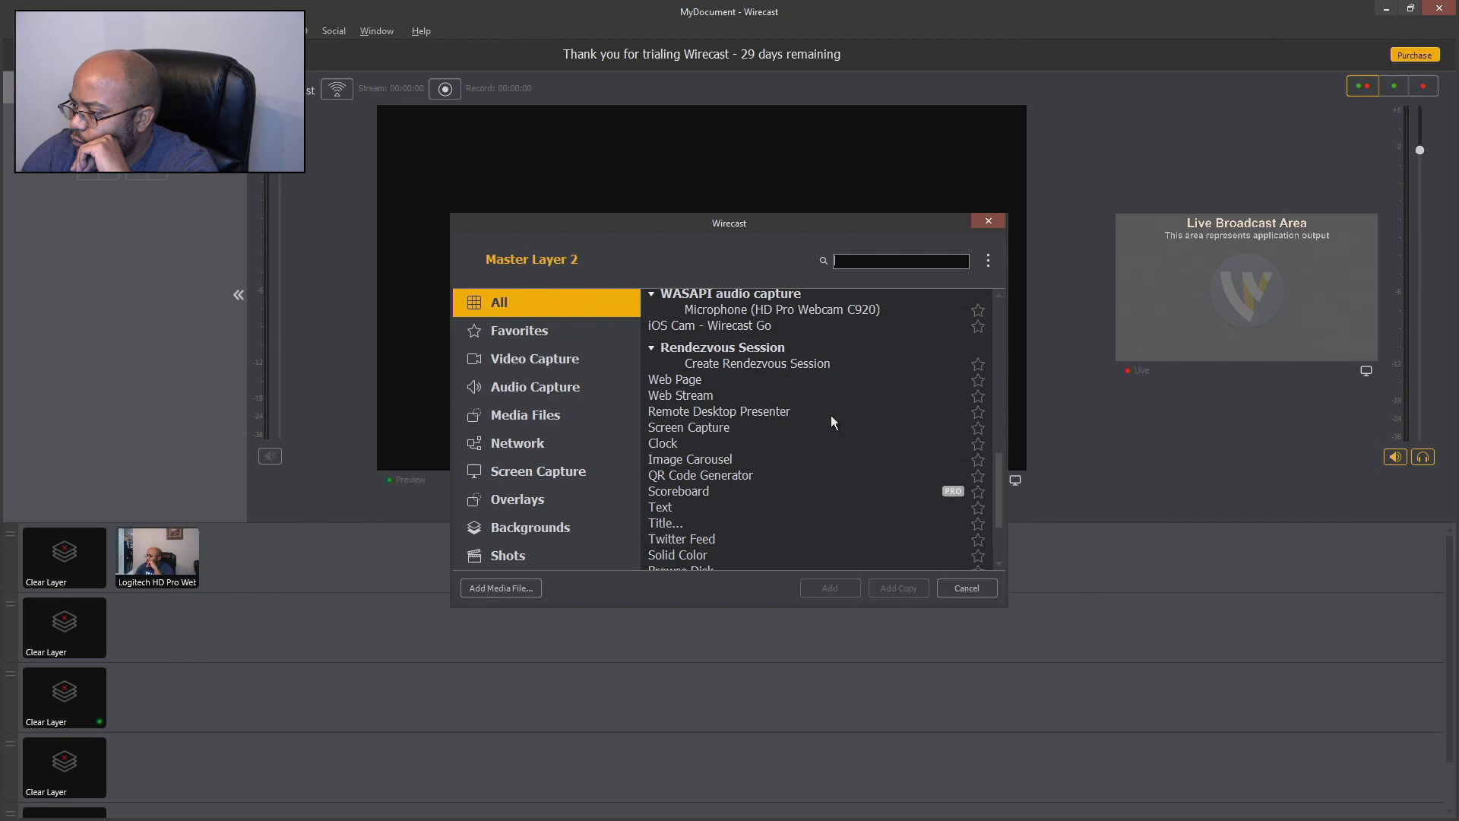
pyautogui.scroll(-3, 831, 416)
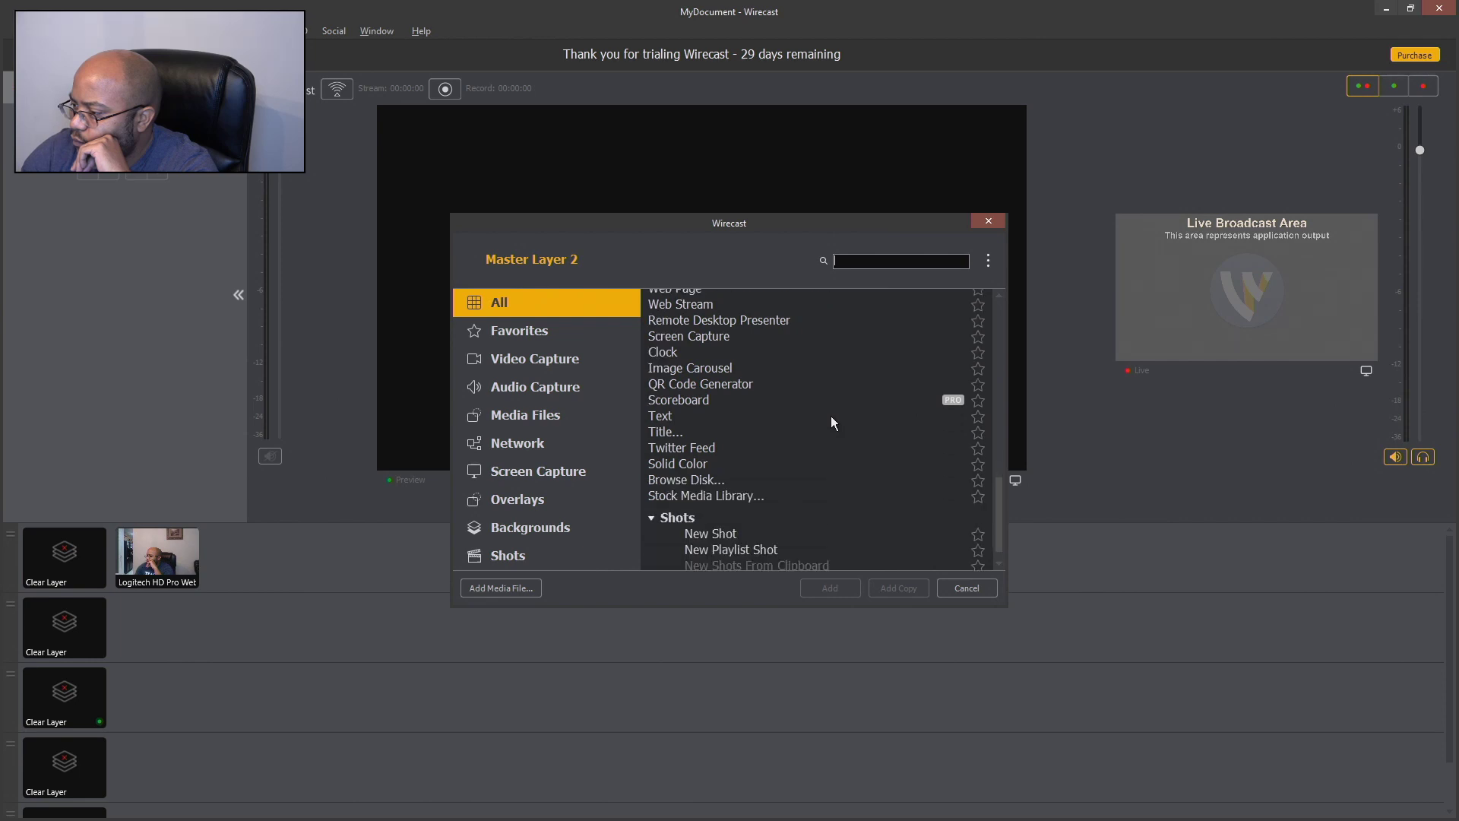
pyautogui.scroll(7, 830, 423)
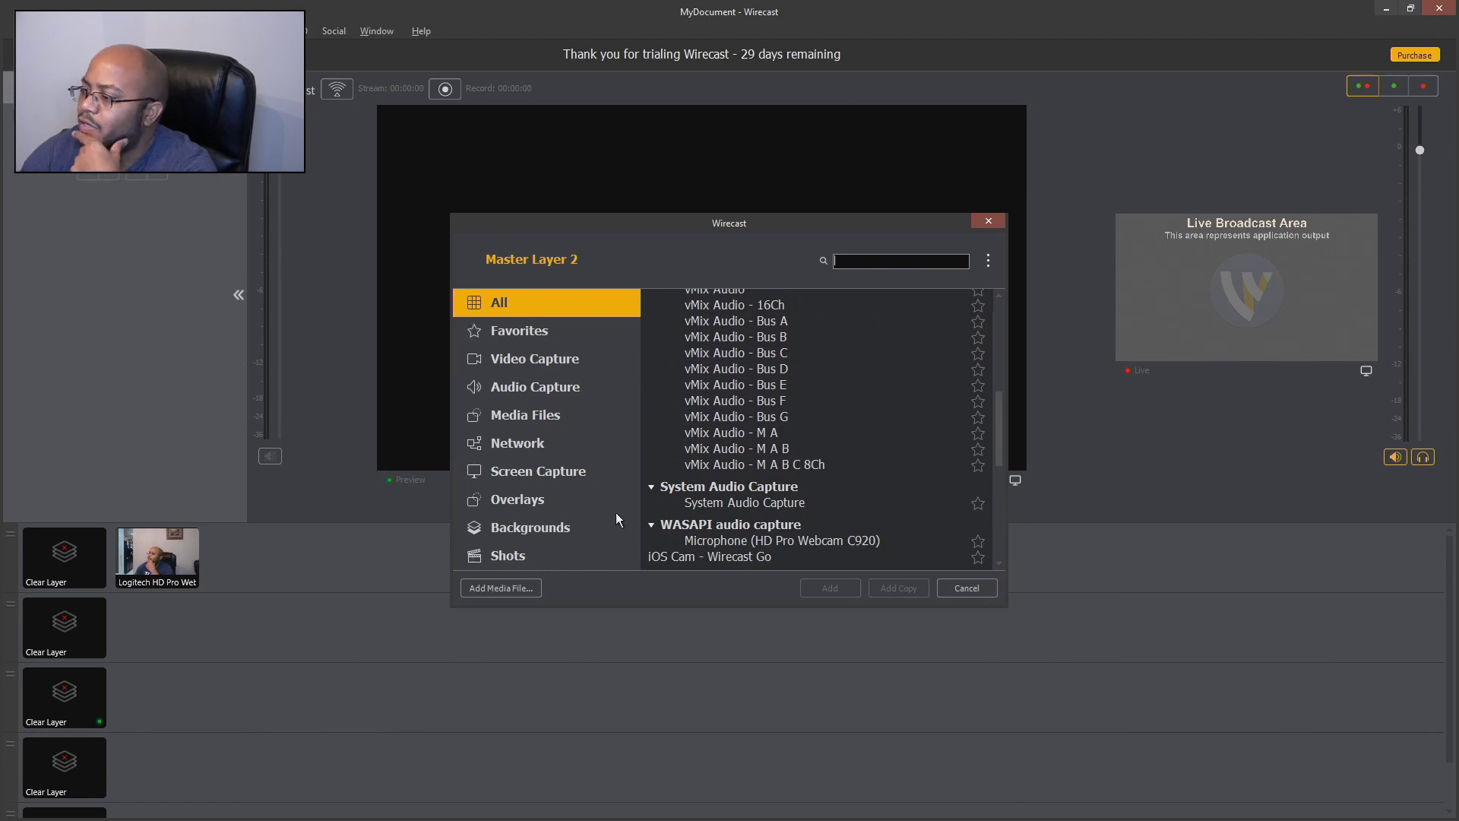
pyautogui.click(538, 471)
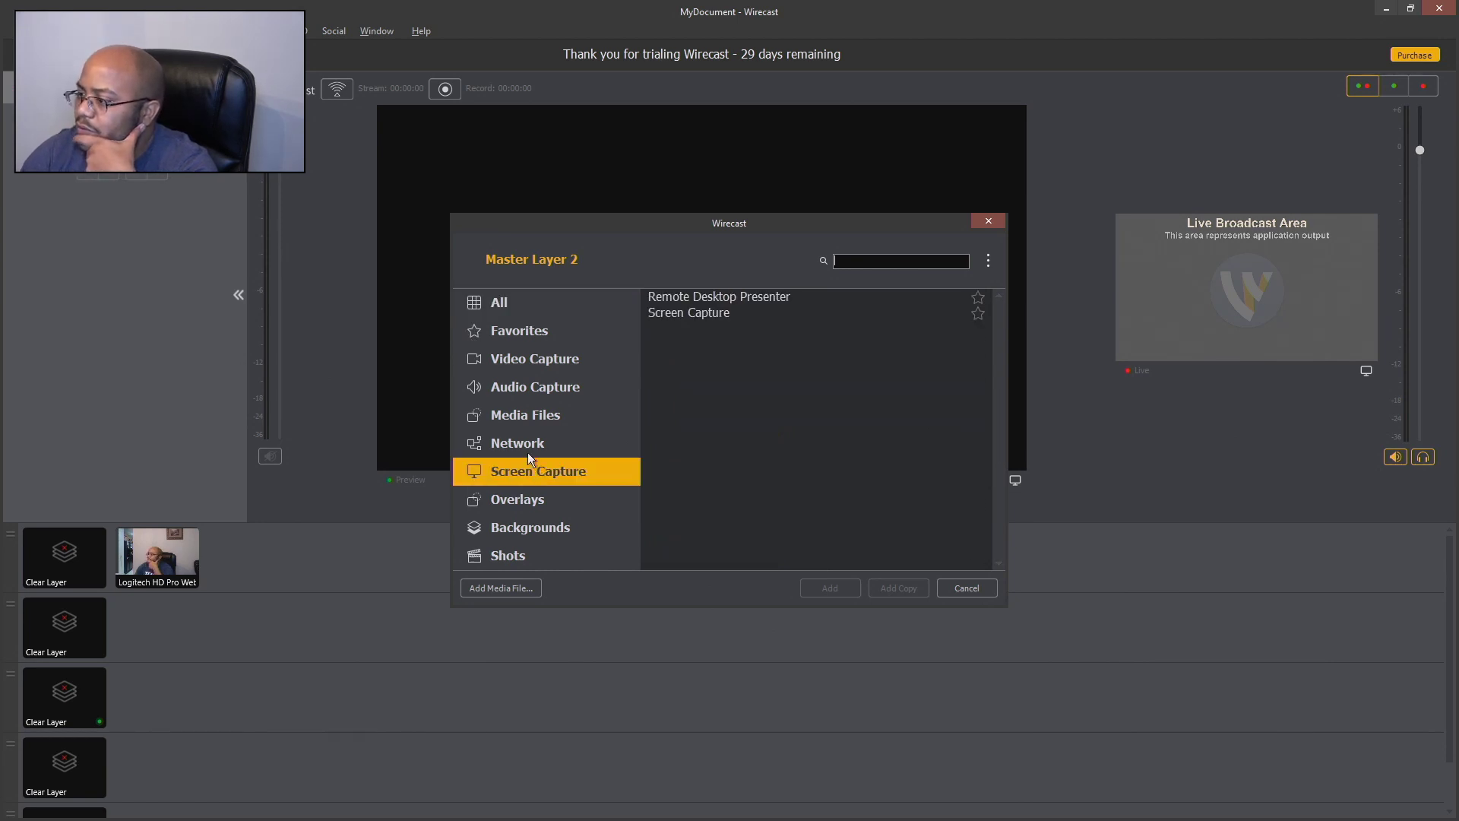
pyautogui.click(527, 437)
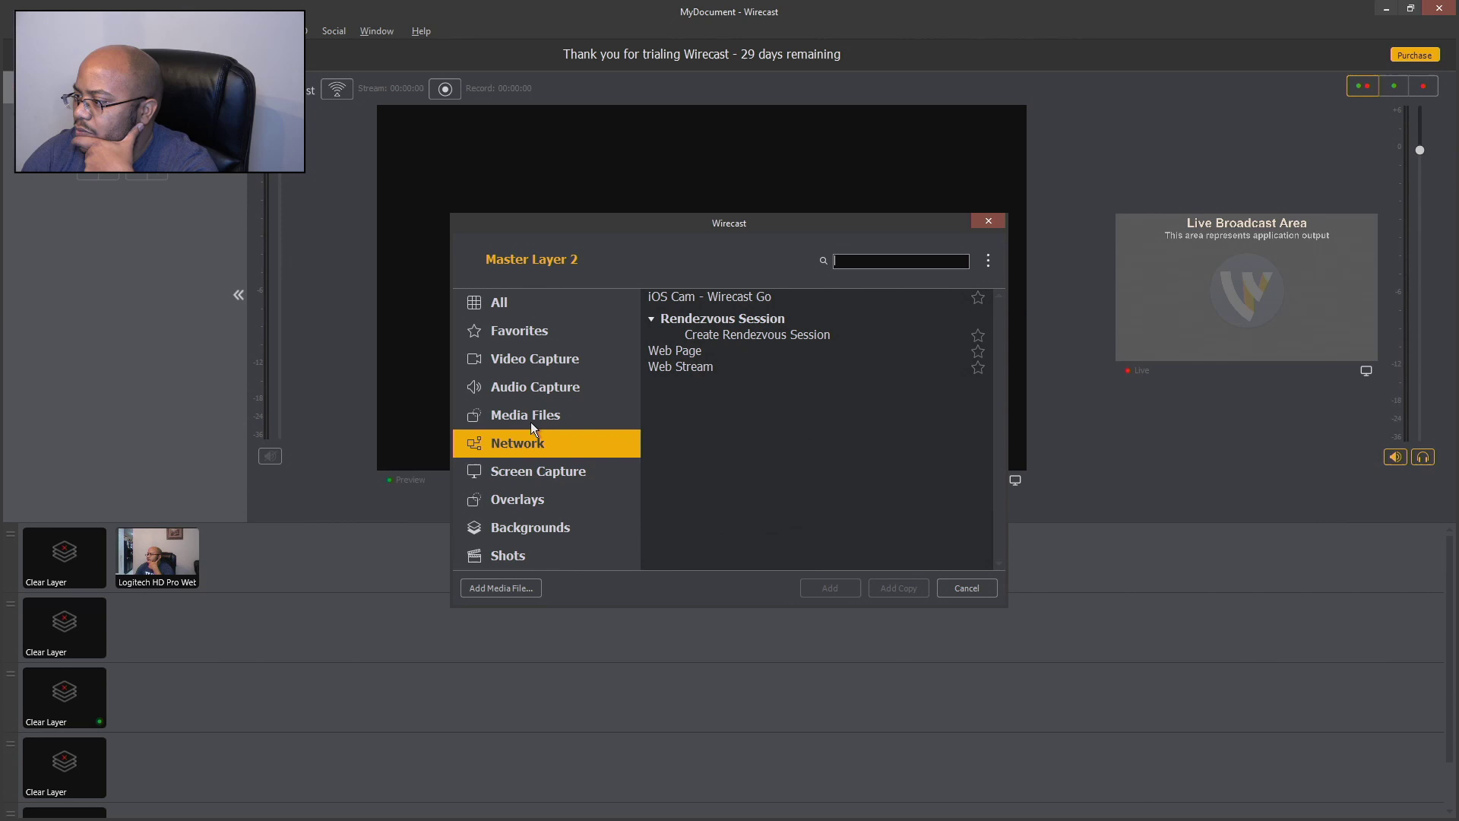
pyautogui.click(531, 421)
pyautogui.click(548, 381)
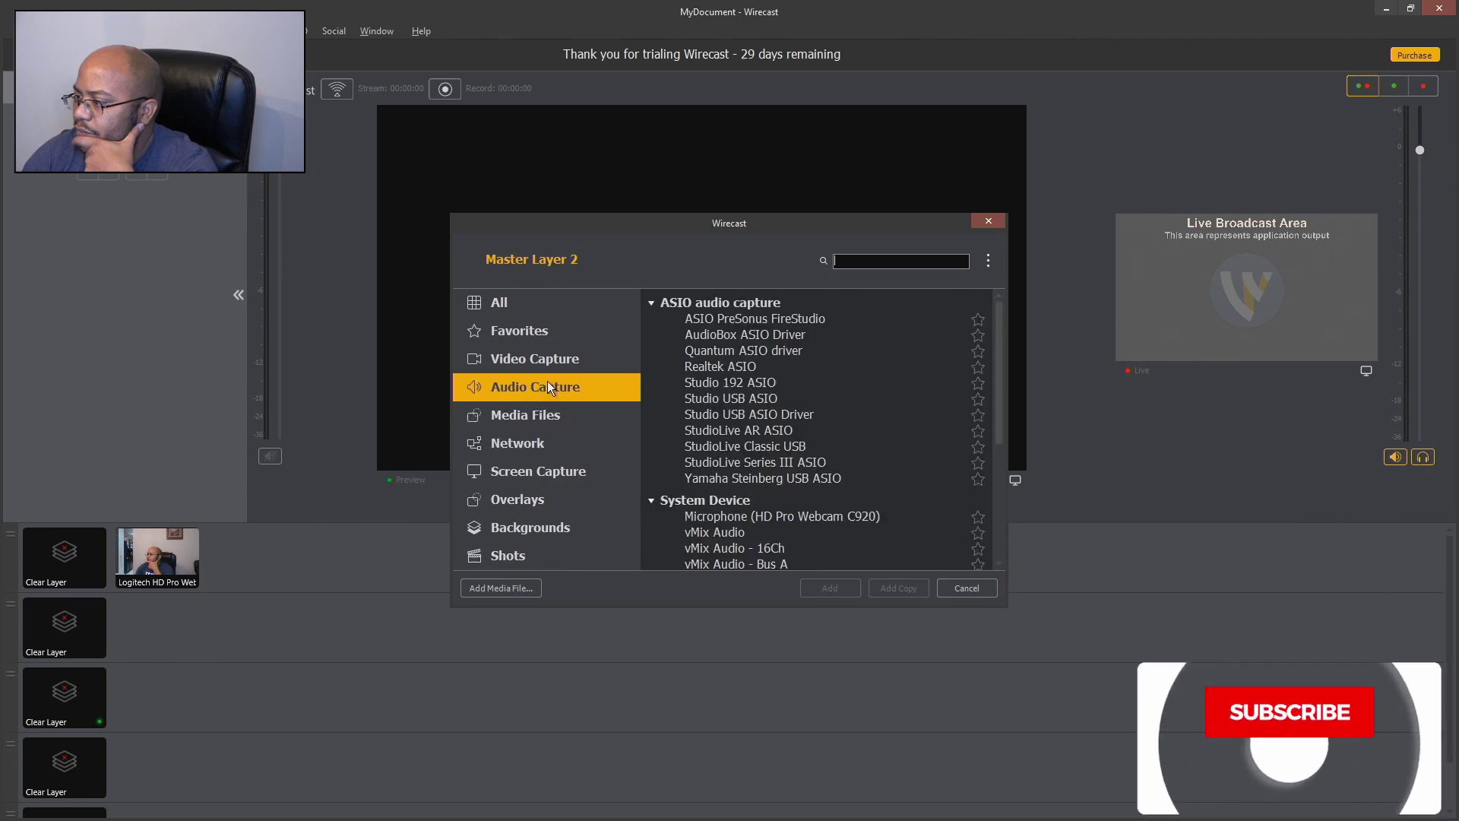
pyautogui.click(548, 358)
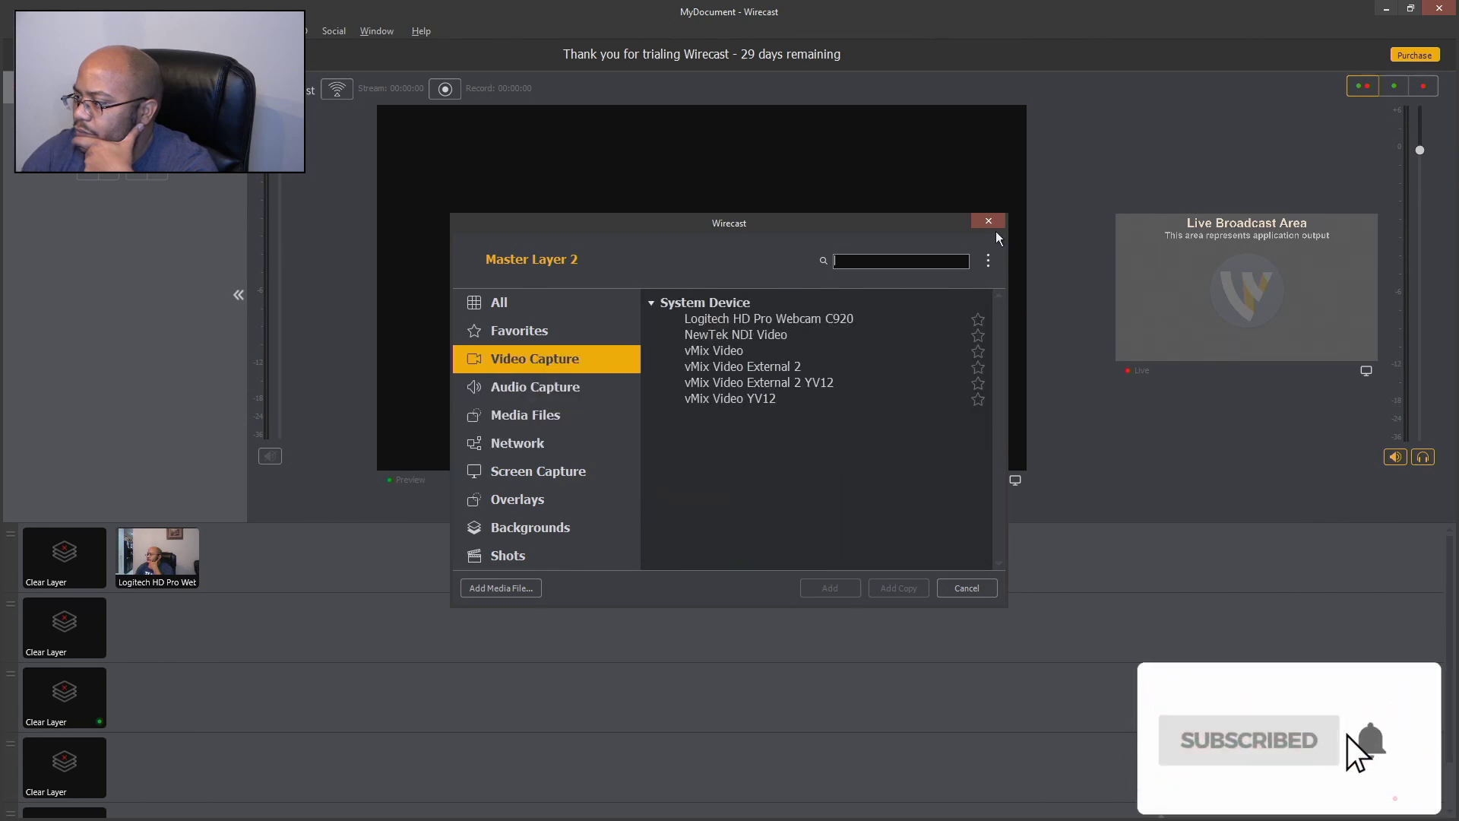
pyautogui.write('blackma')
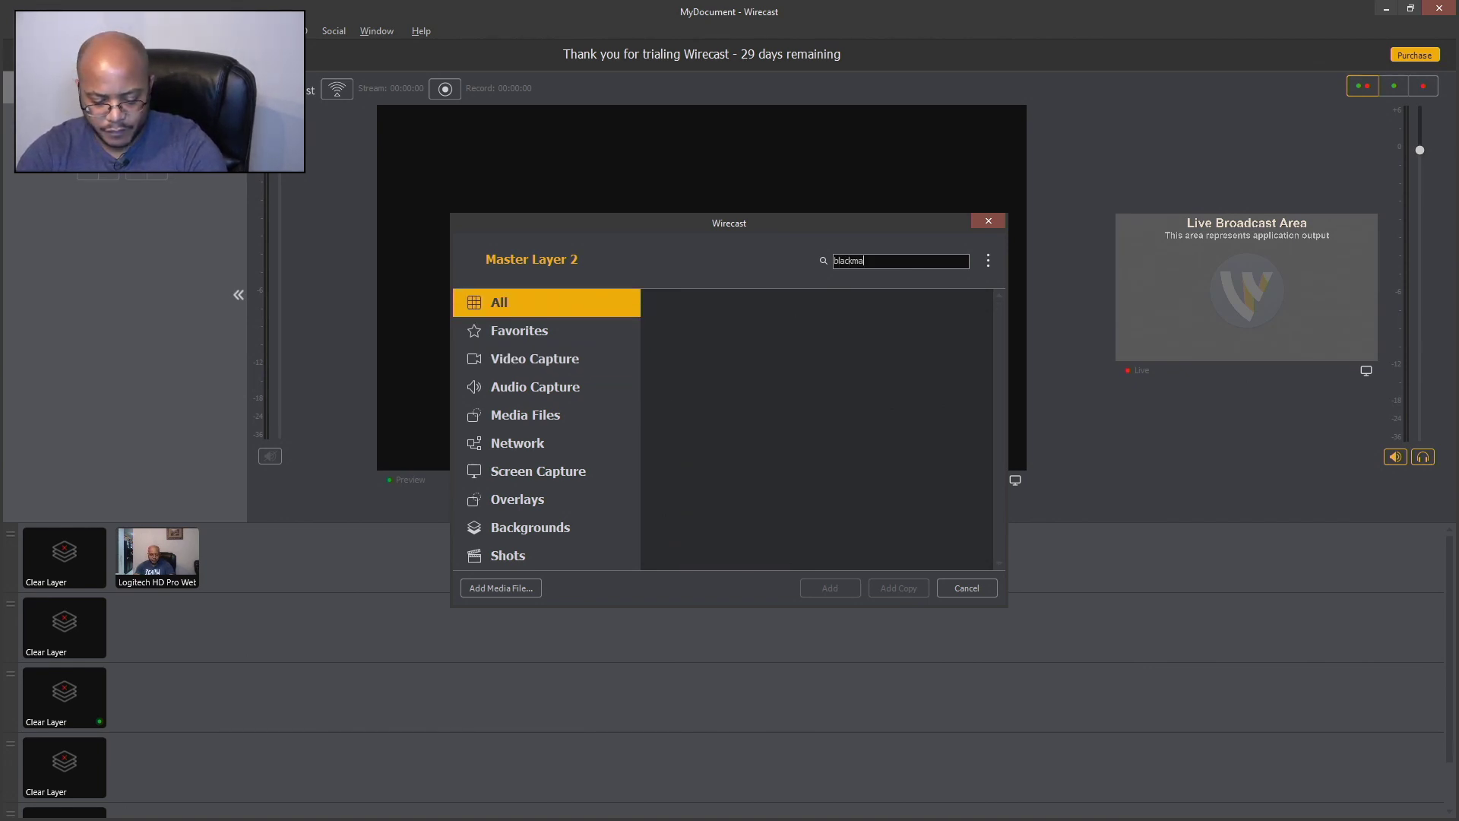
pyautogui.write('gic')
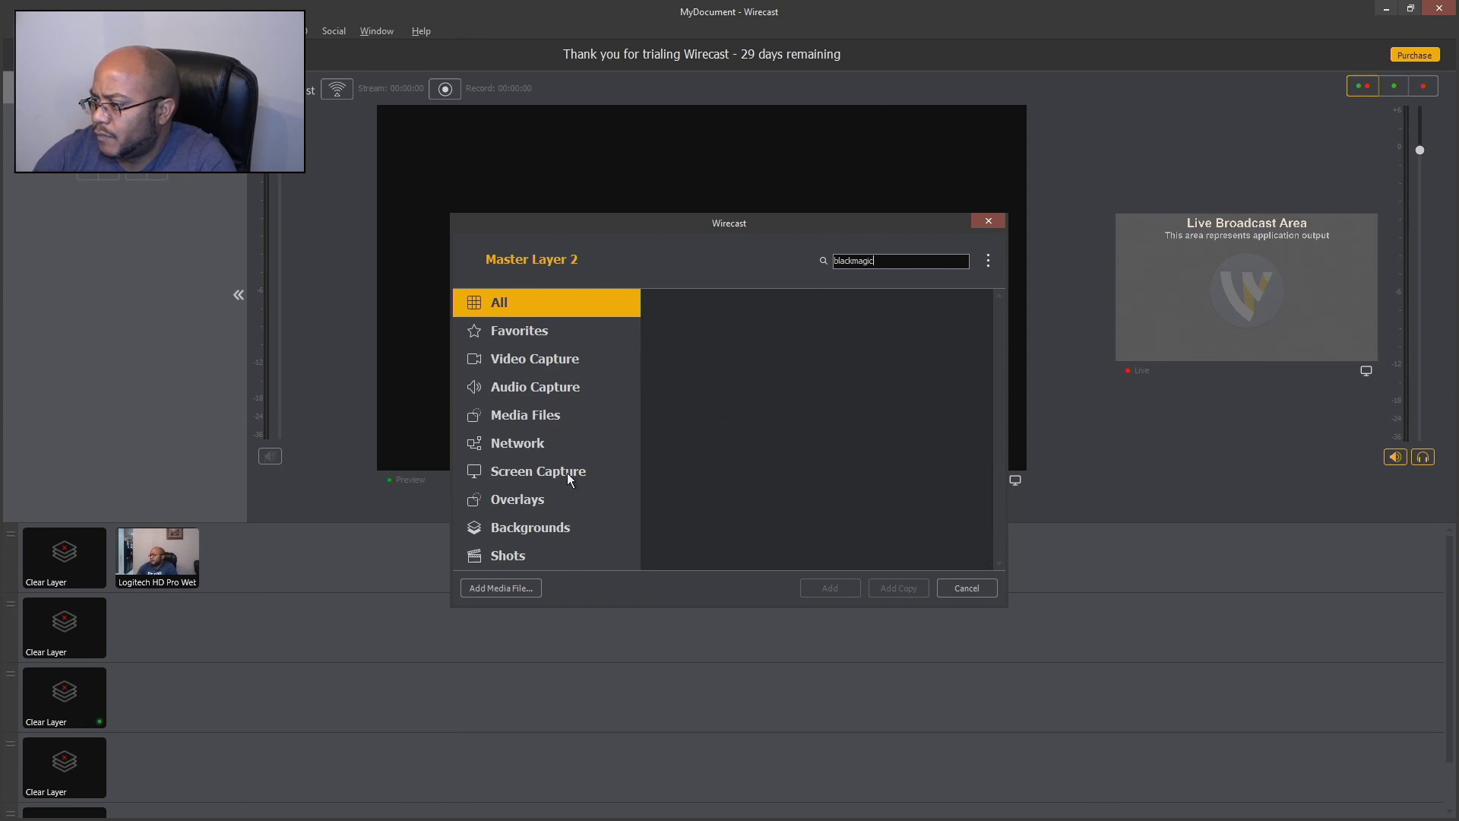
pyautogui.click(526, 361)
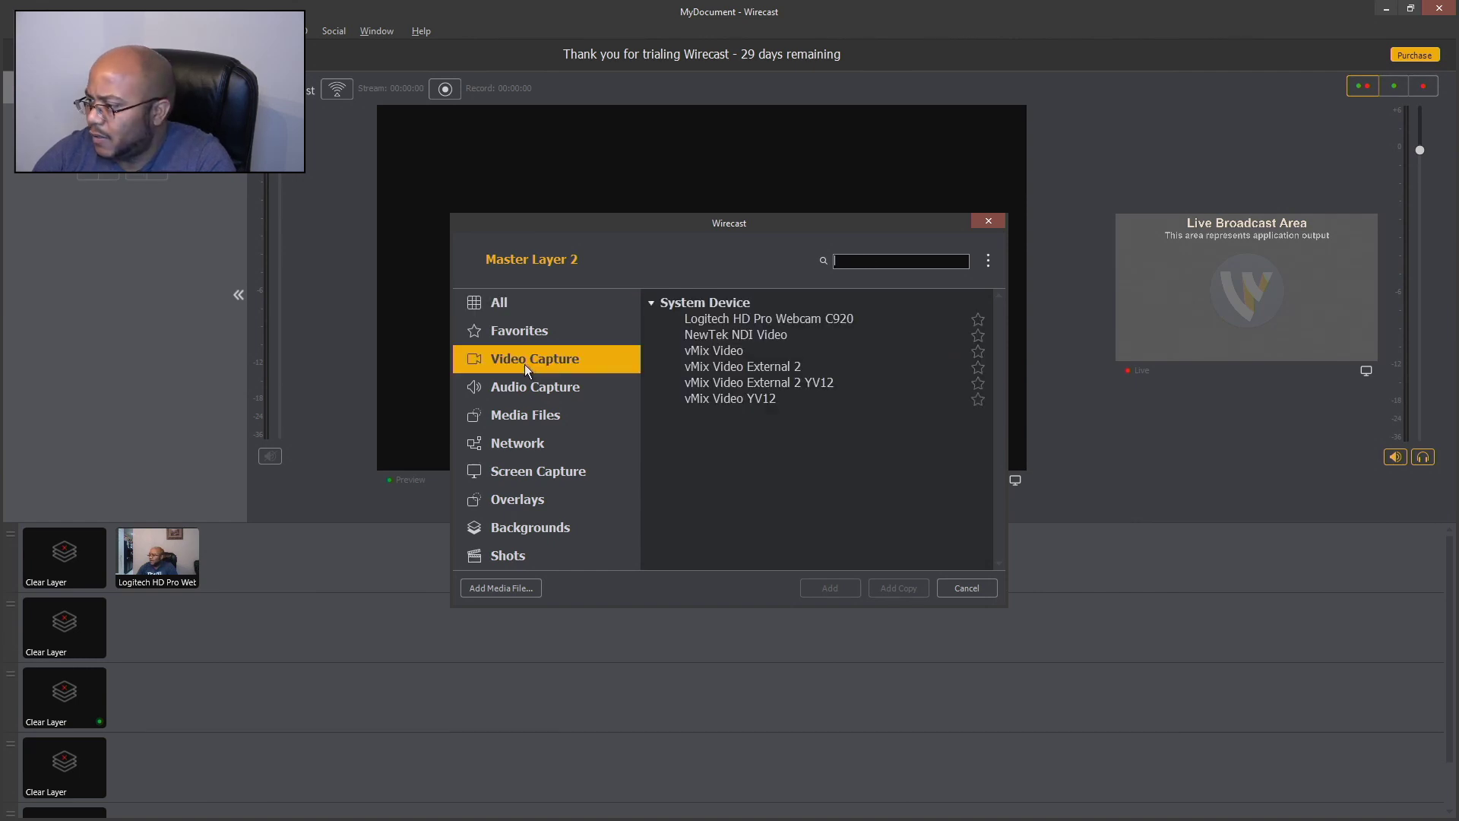
pyautogui.click(810, 321)
pyautogui.click(781, 337)
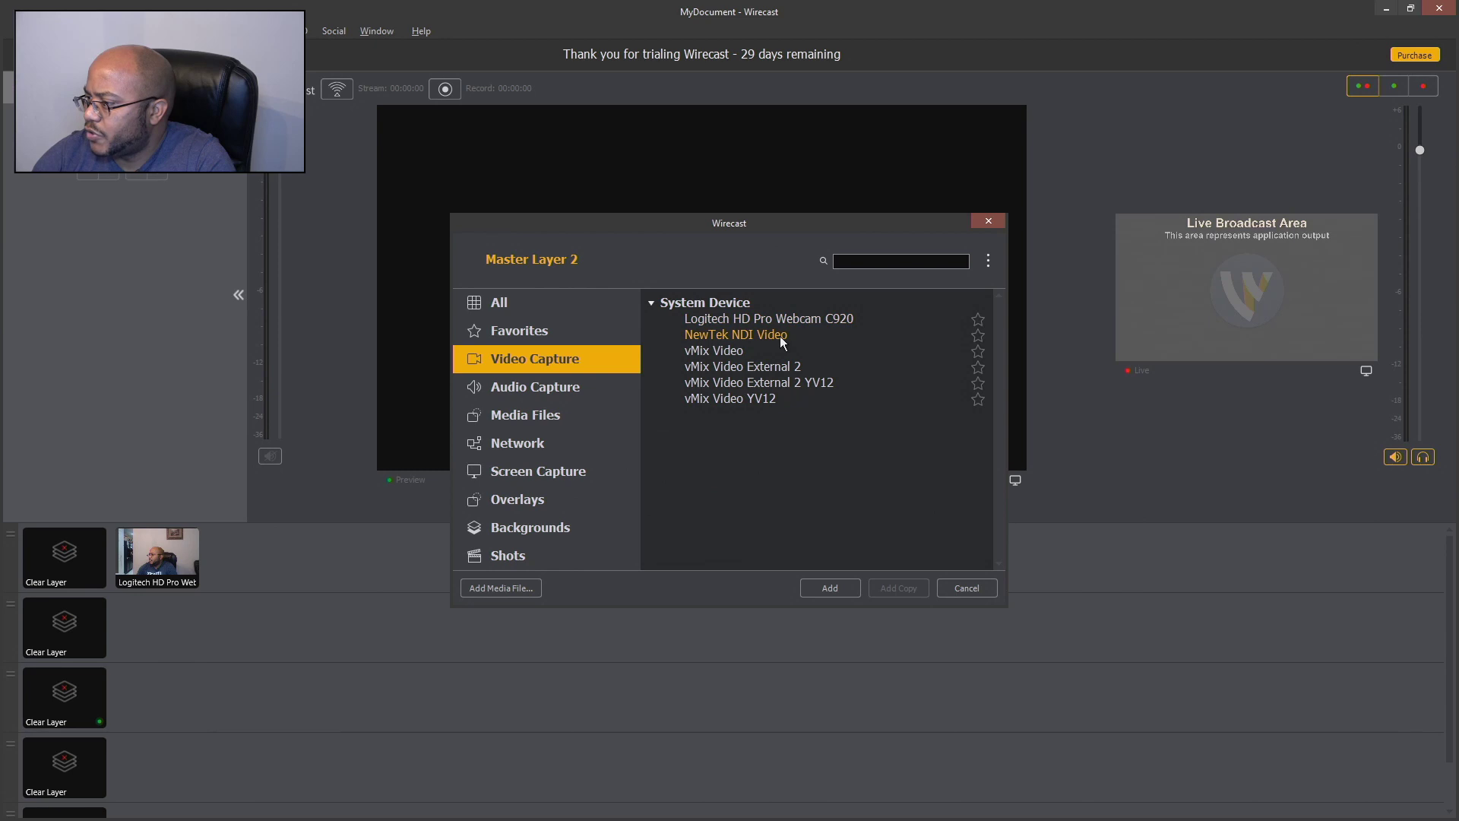
pyautogui.click(715, 352)
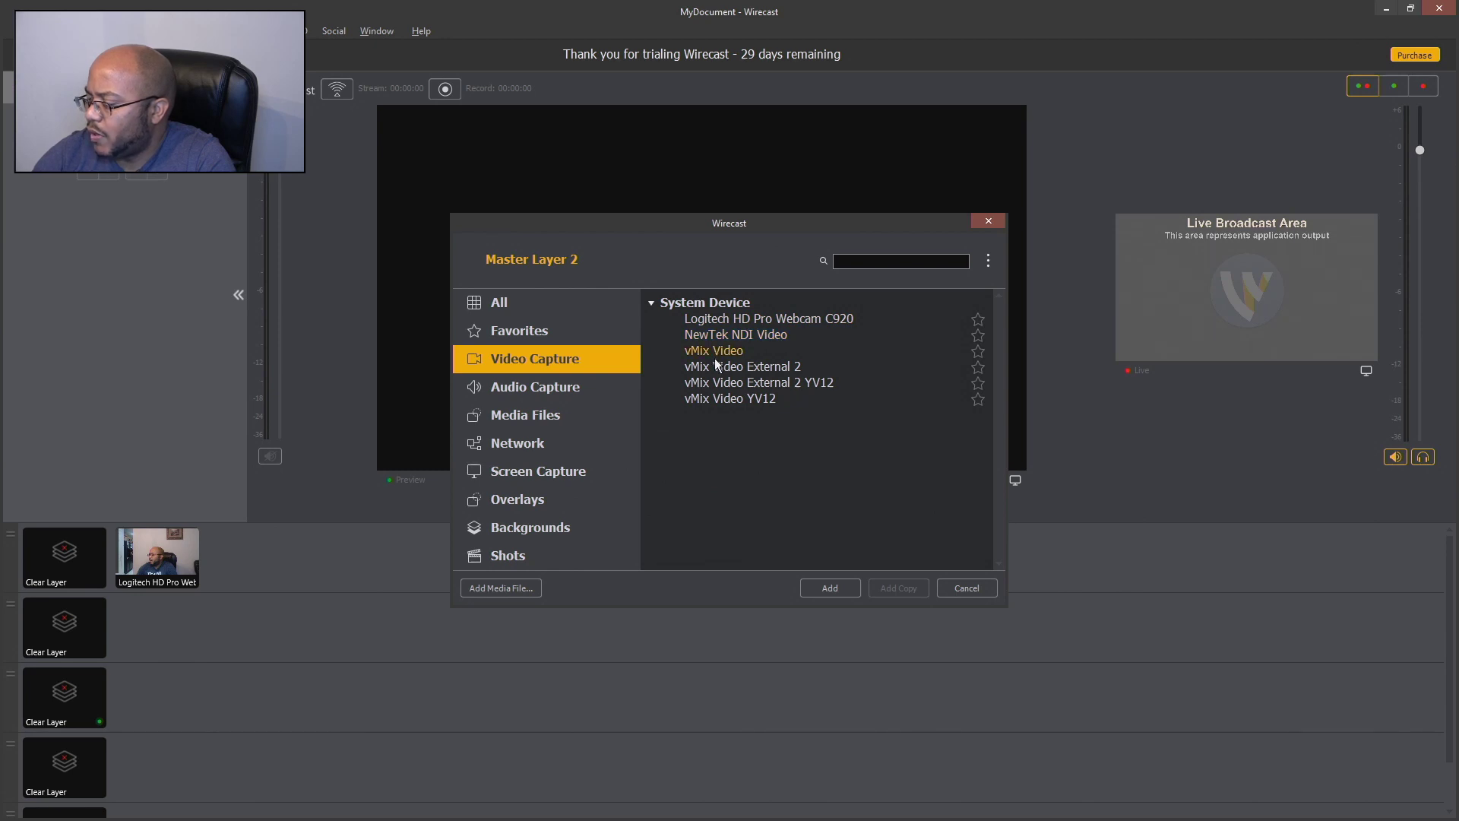
pyautogui.click(719, 369)
# Cancel the add-source dialog and browse the Help, Social and Window menus
pyautogui.click(965, 588)
pyautogui.click(415, 30)
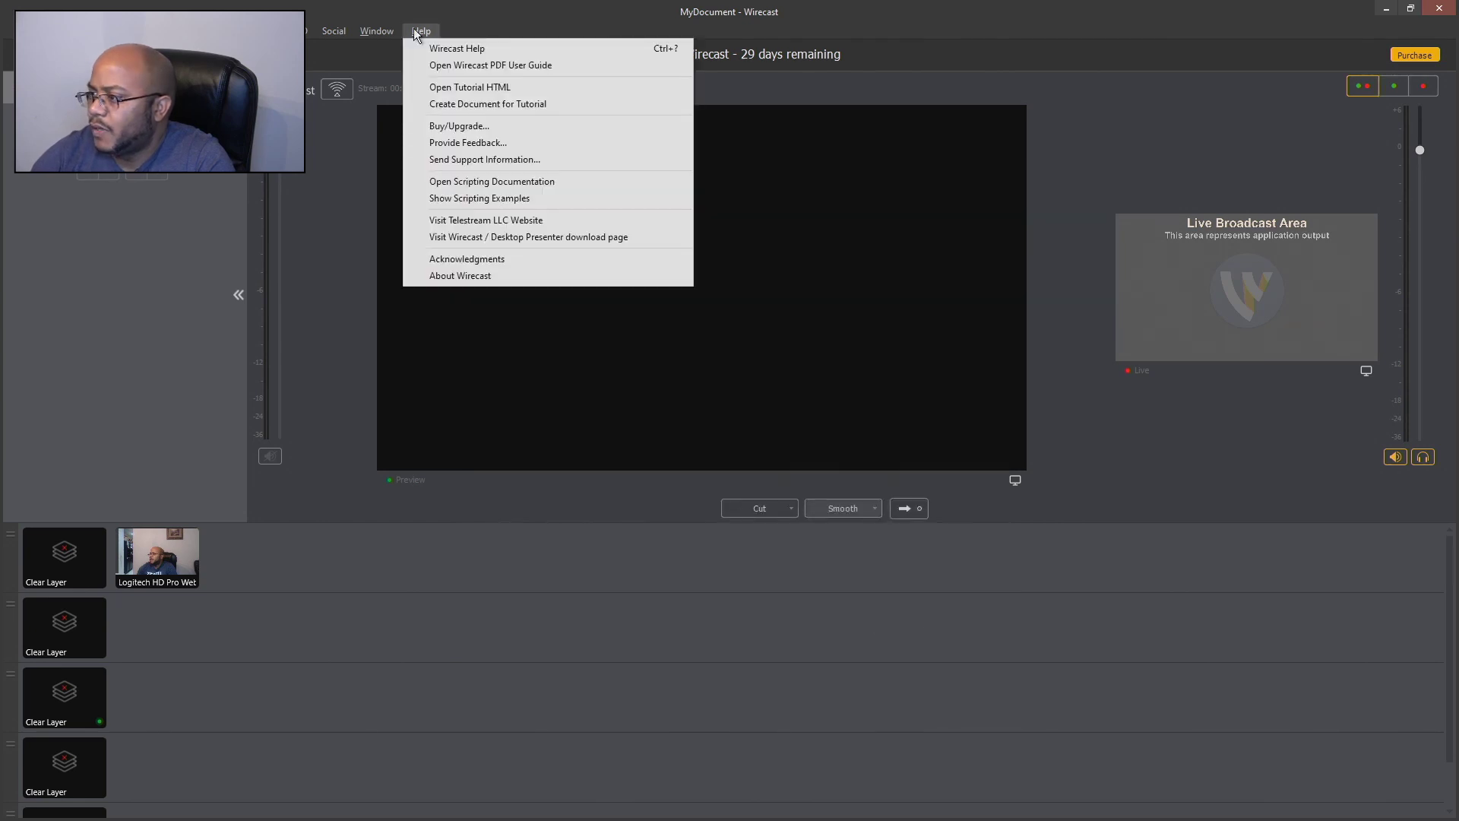
pyautogui.moveTo(378, 30)
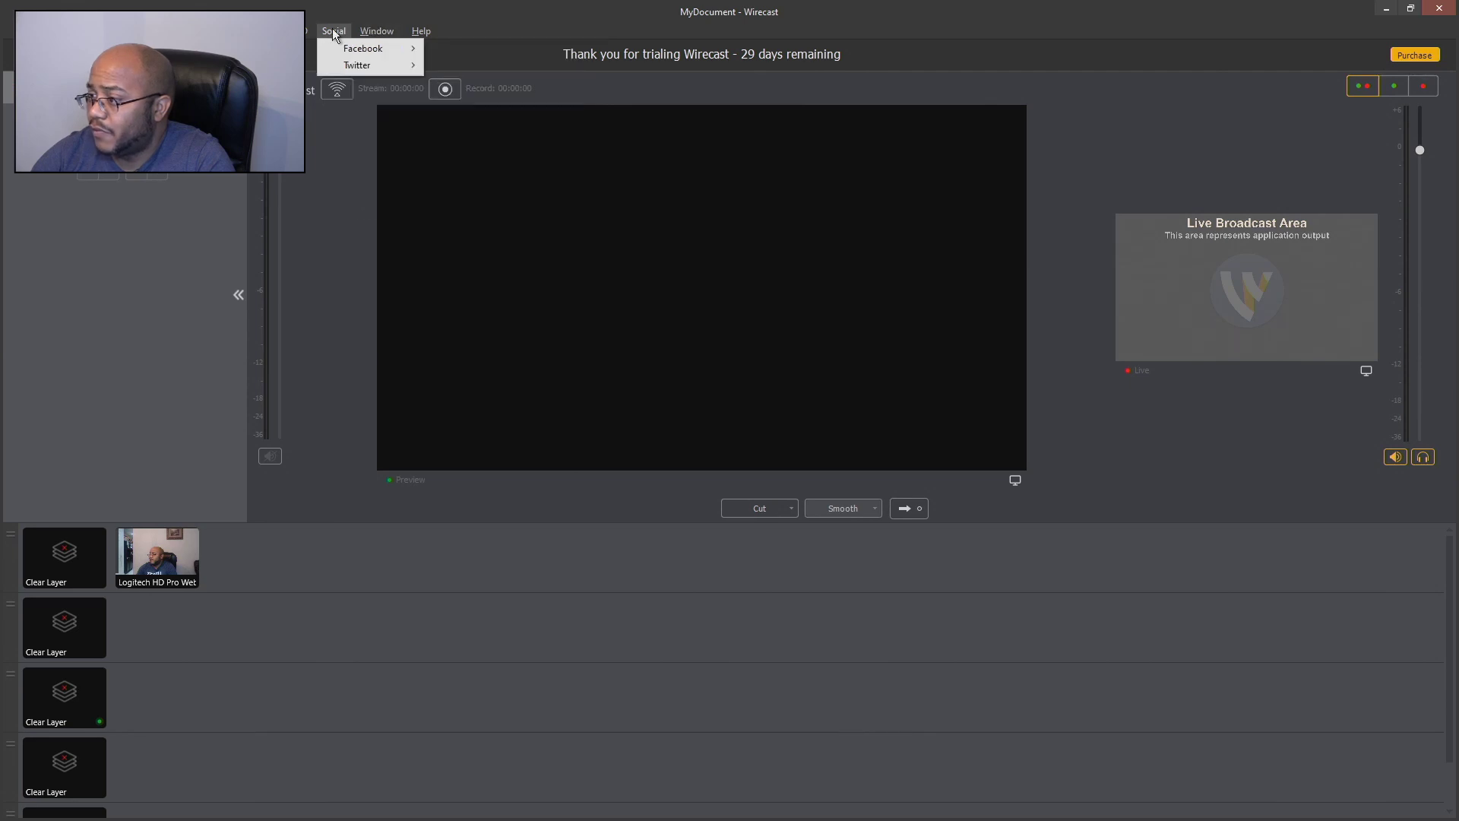
pyautogui.moveTo(308, 34)
pyautogui.moveTo(179, 31)
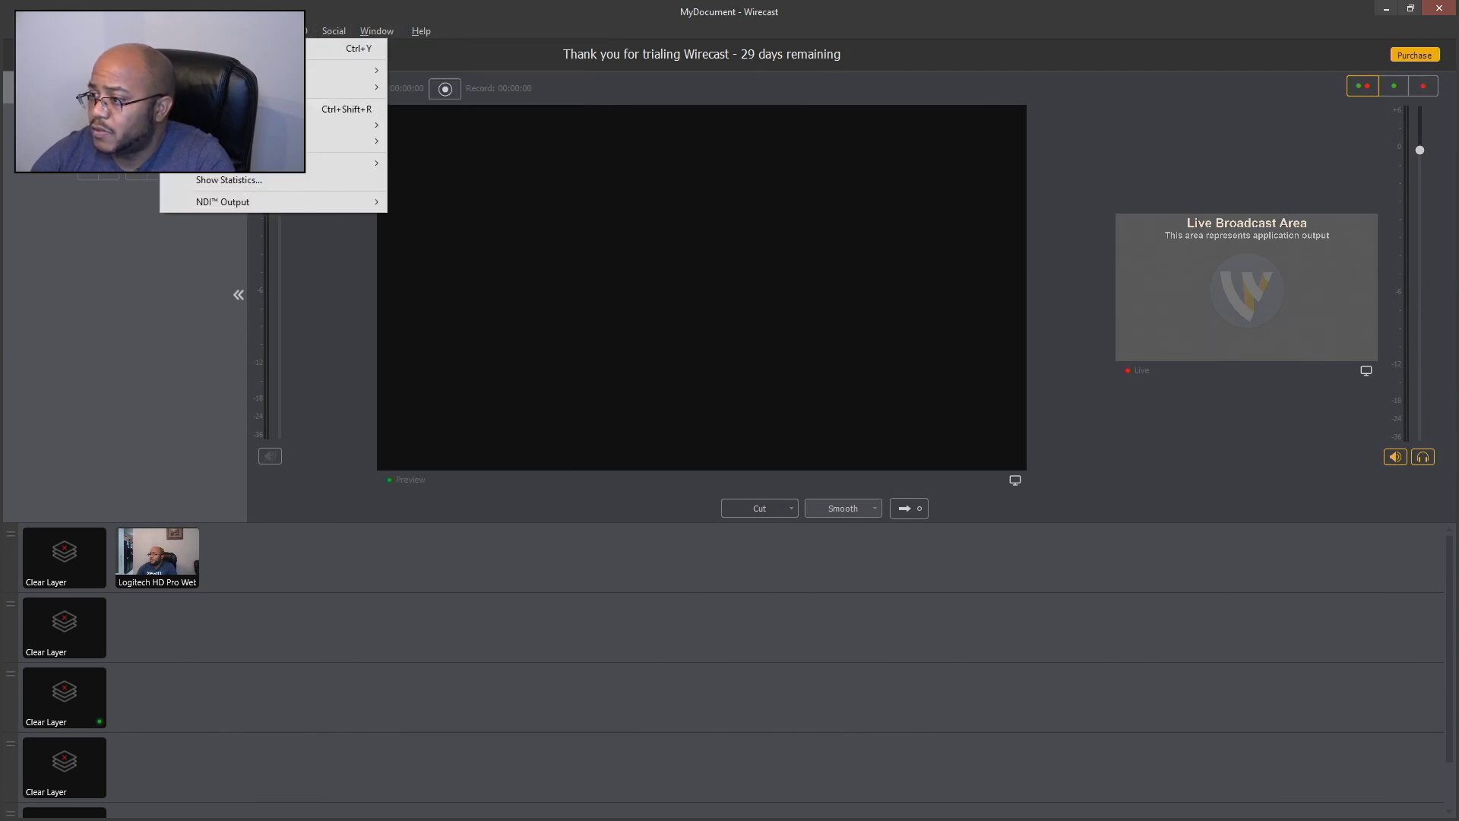
# Look through the Controllers and Software Update preferences, then close Preferences
pyautogui.moveTo(16, 31)
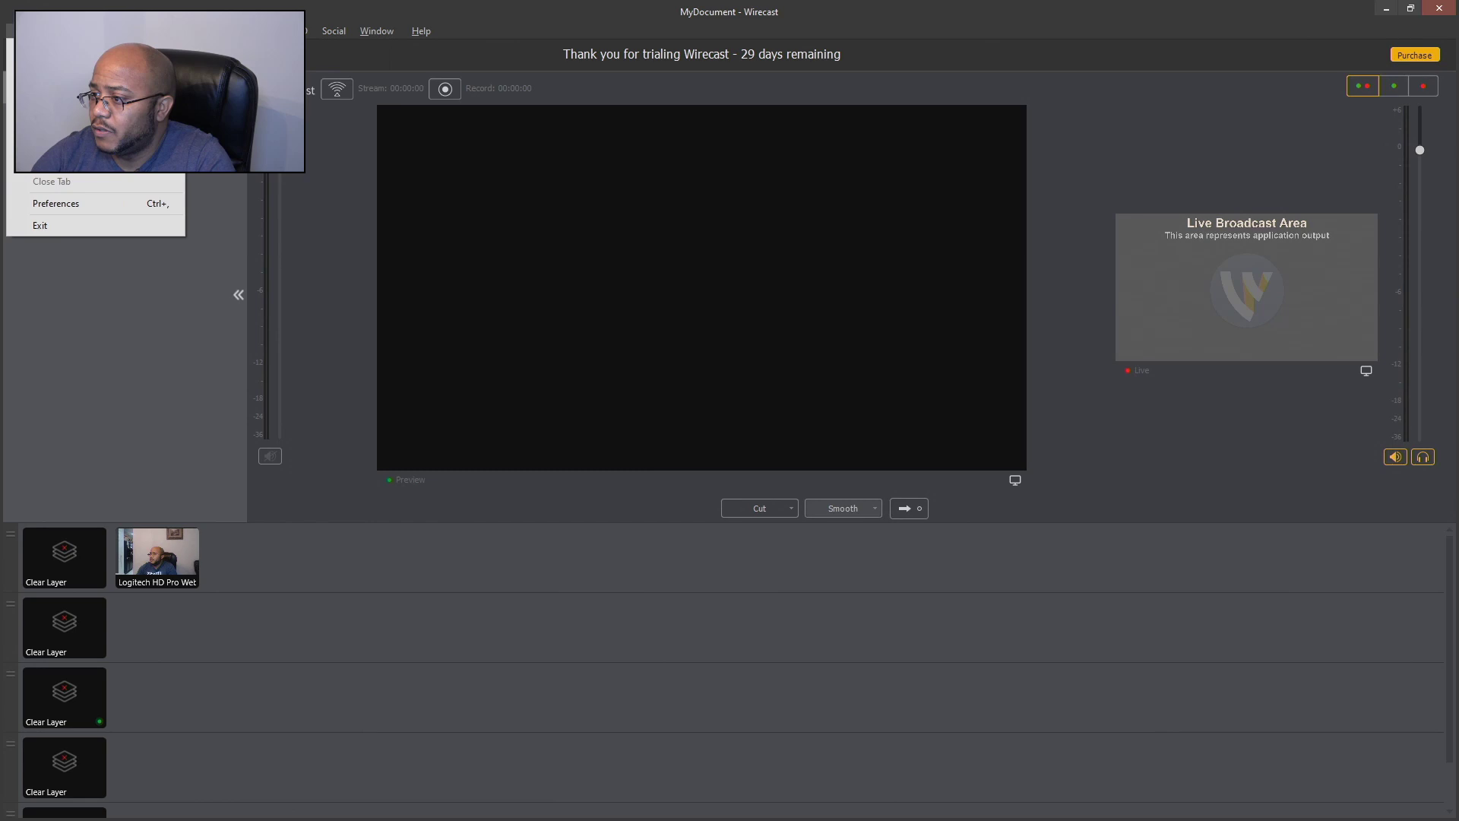
pyautogui.click(81, 201)
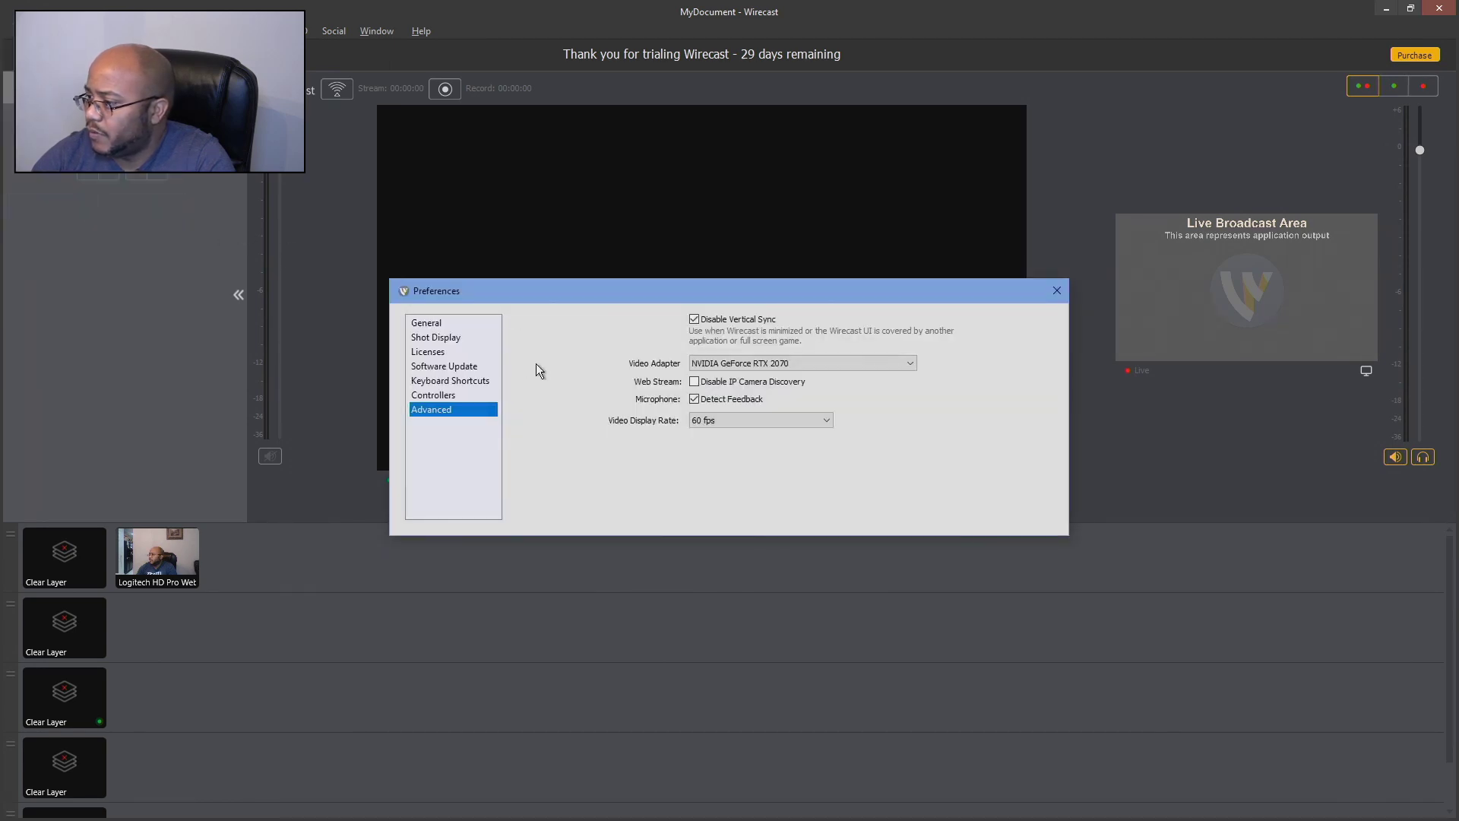
pyautogui.click(440, 397)
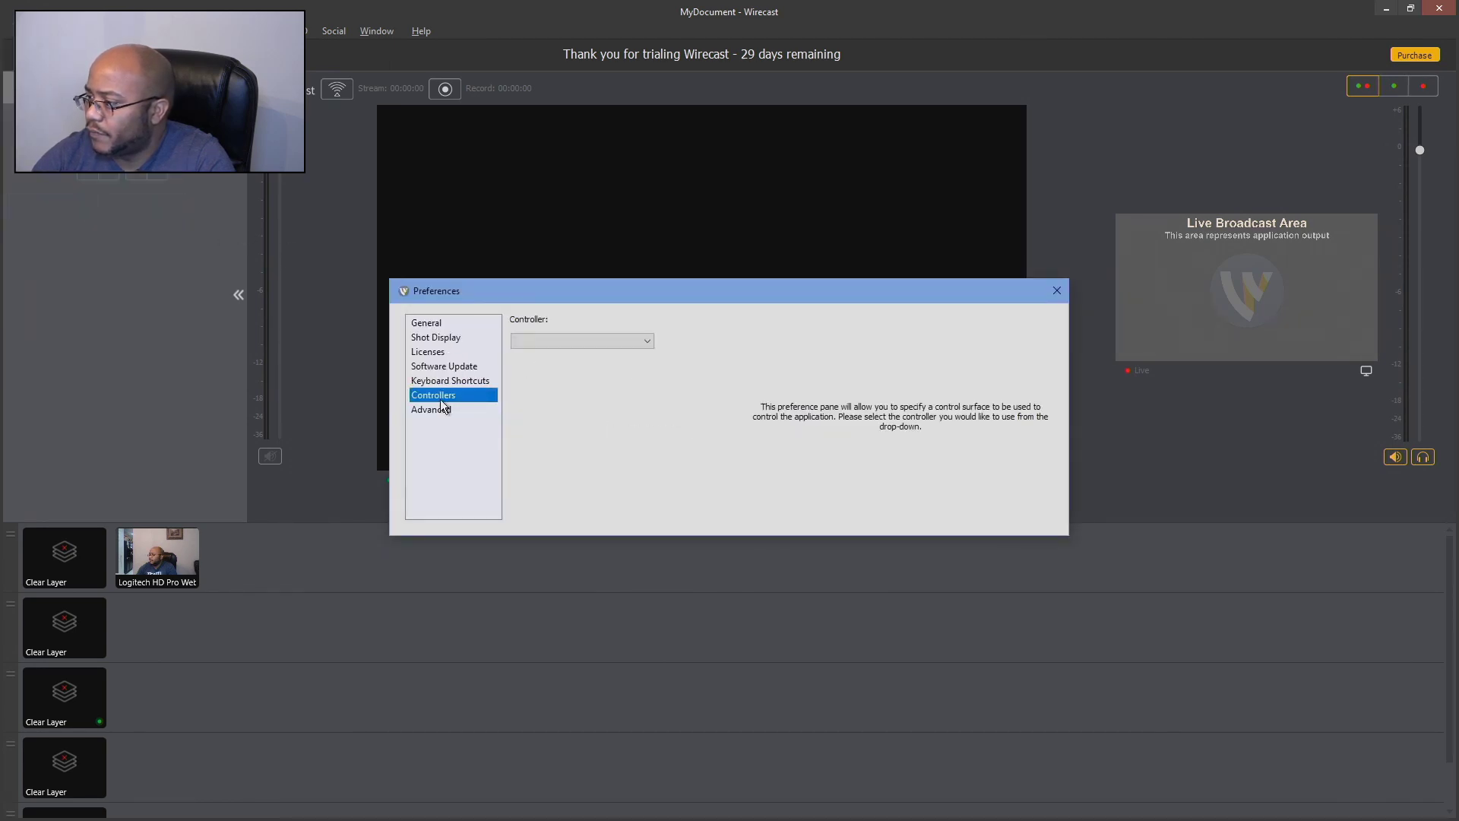
pyautogui.click(444, 365)
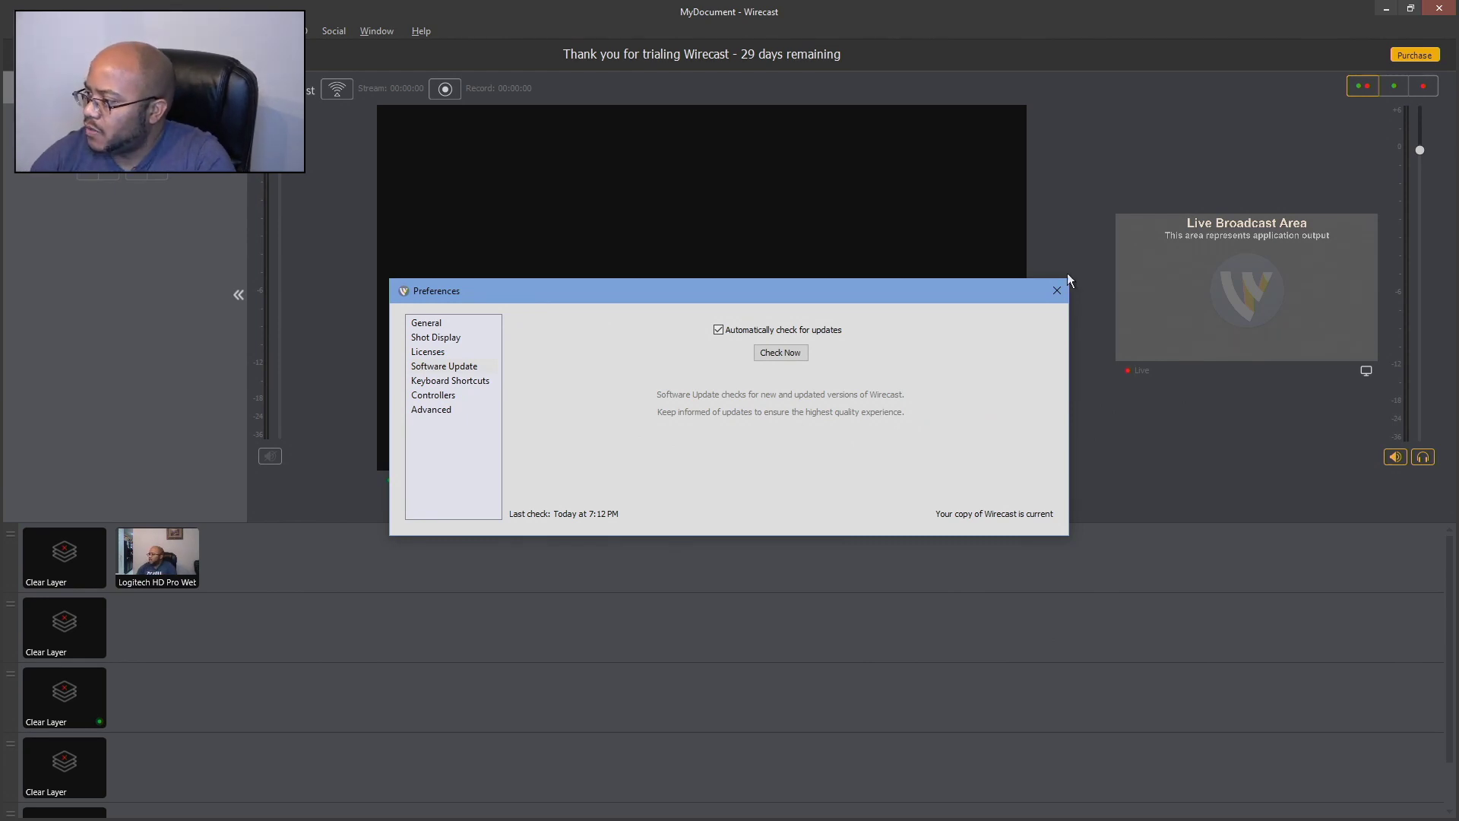
pyautogui.click(1057, 290)
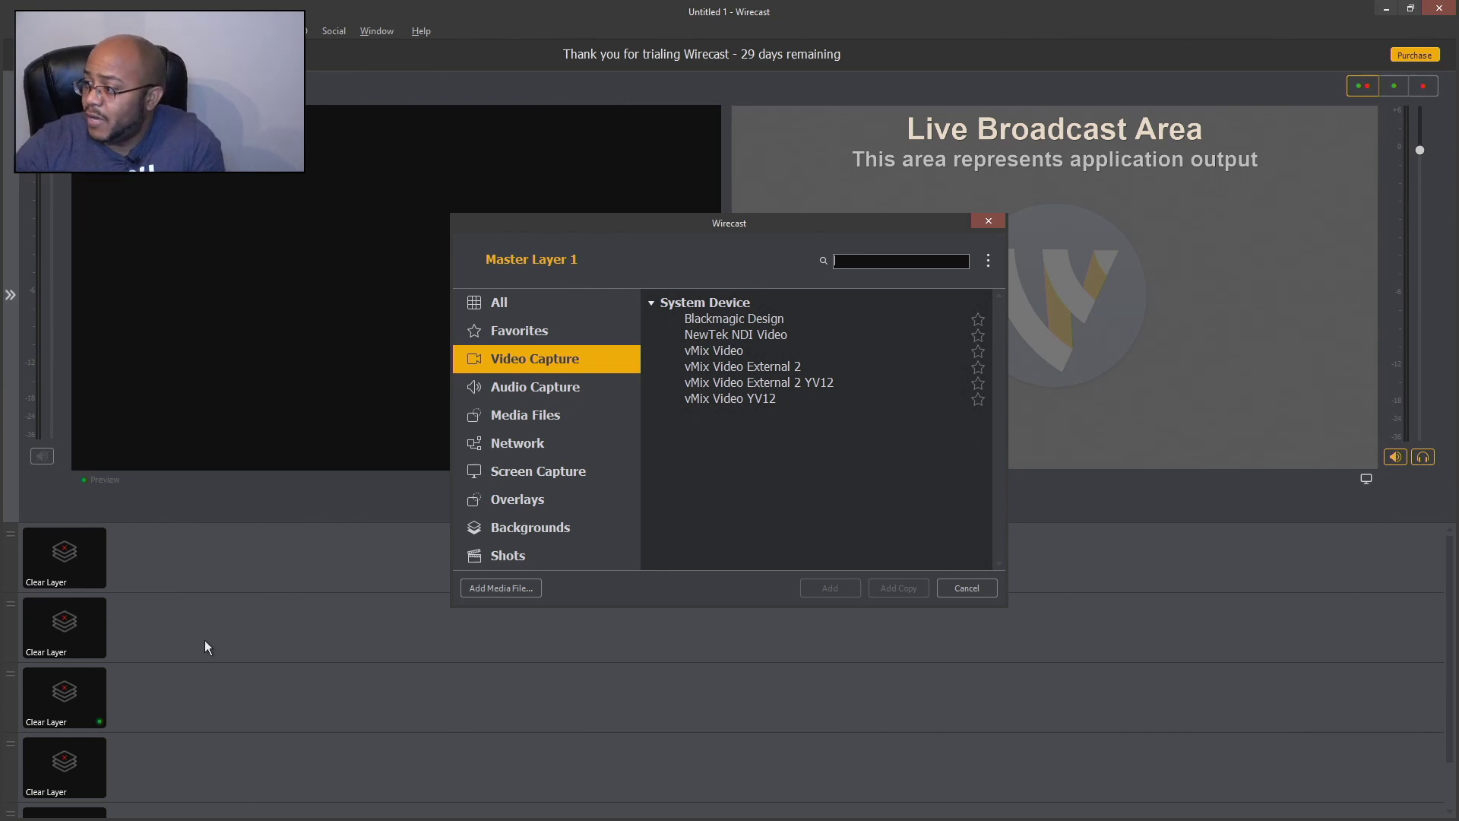
# Add the Blackmagic Design system device as a shot on Master Layer 1
pyautogui.click(705, 323)
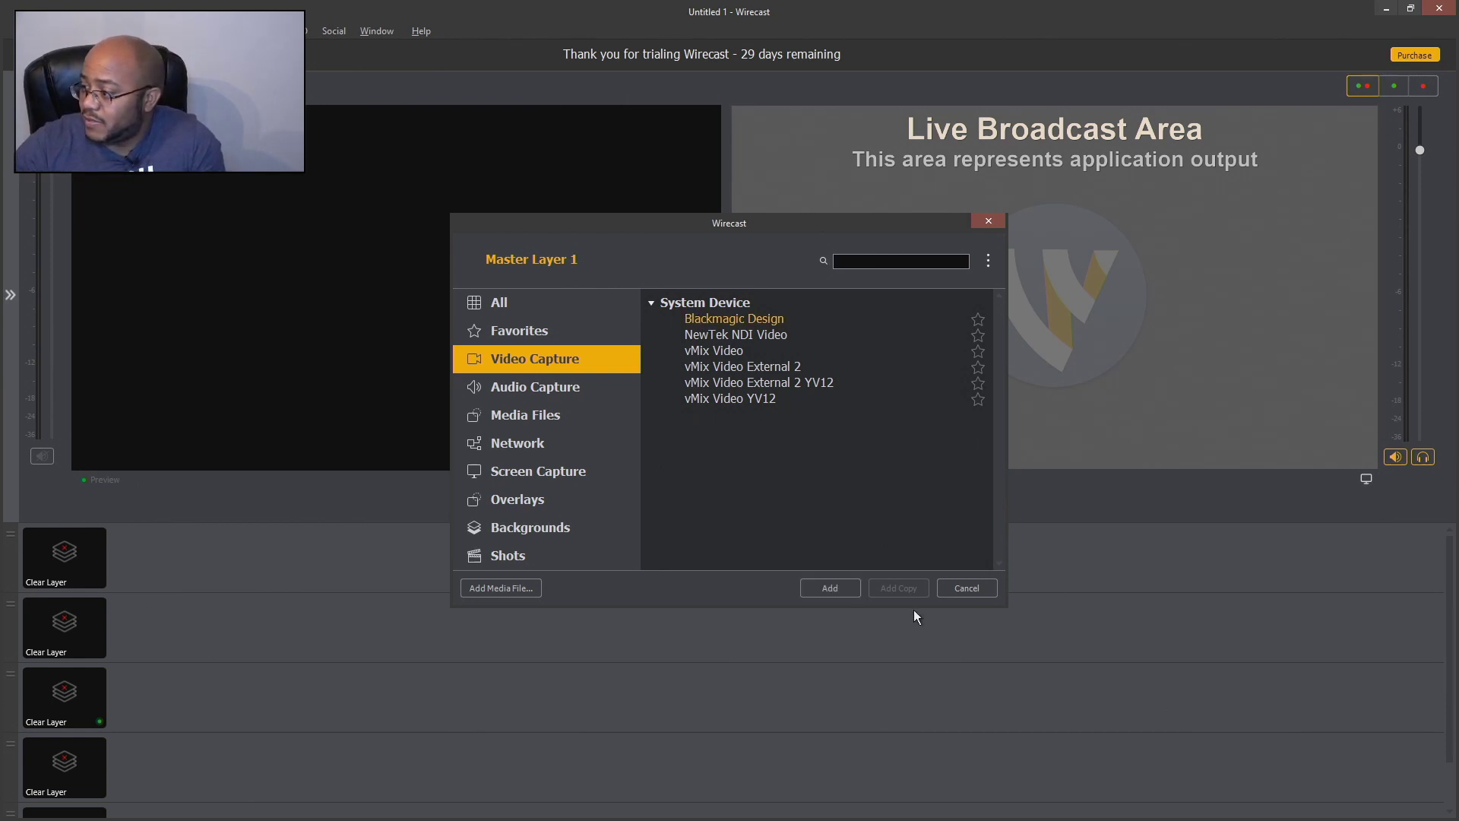
pyautogui.click(832, 588)
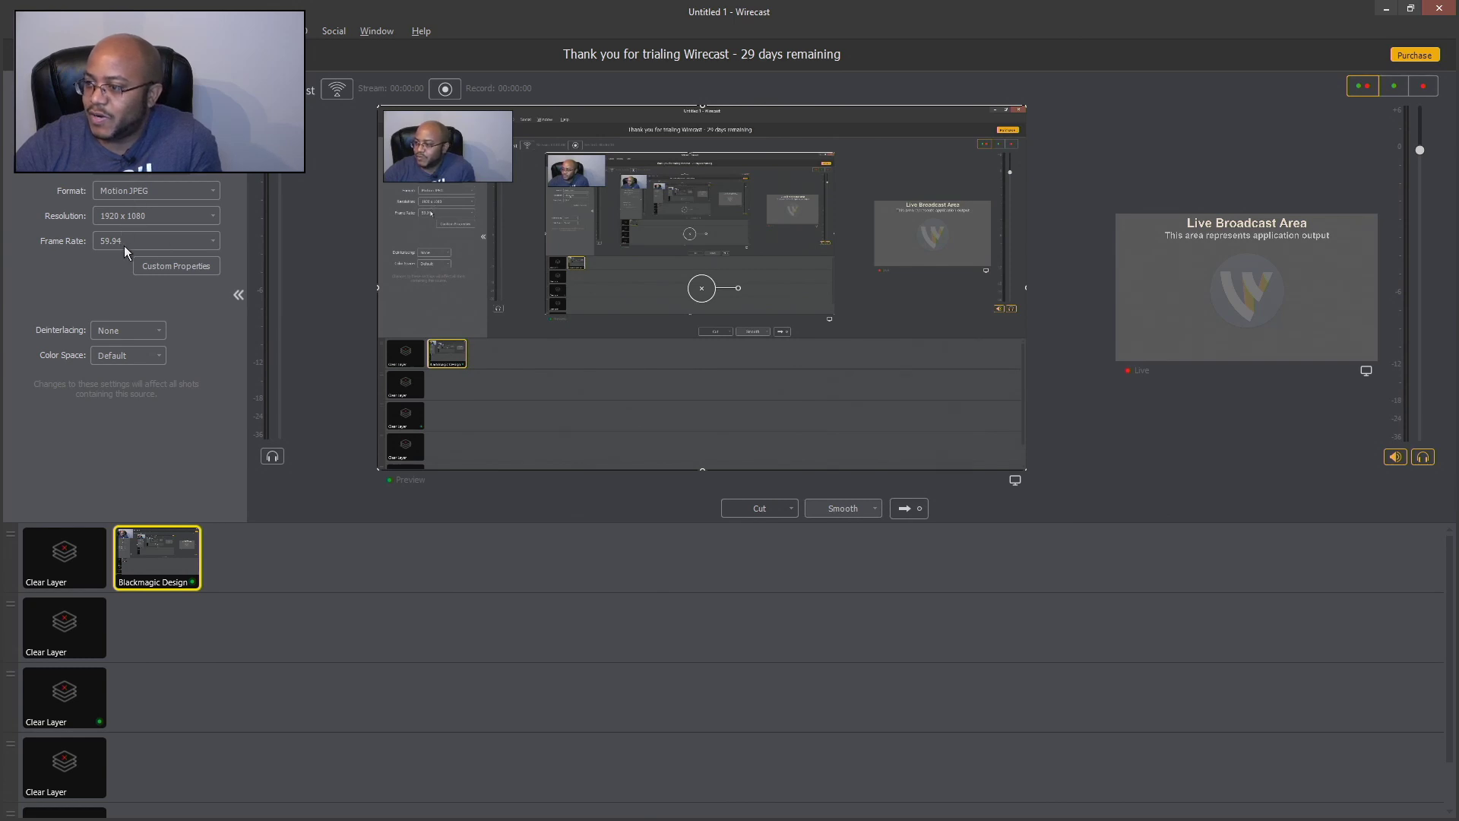
# Keep the Blackmagic format at Motion JPEG and collapse the source settings panel
pyautogui.click(175, 189)
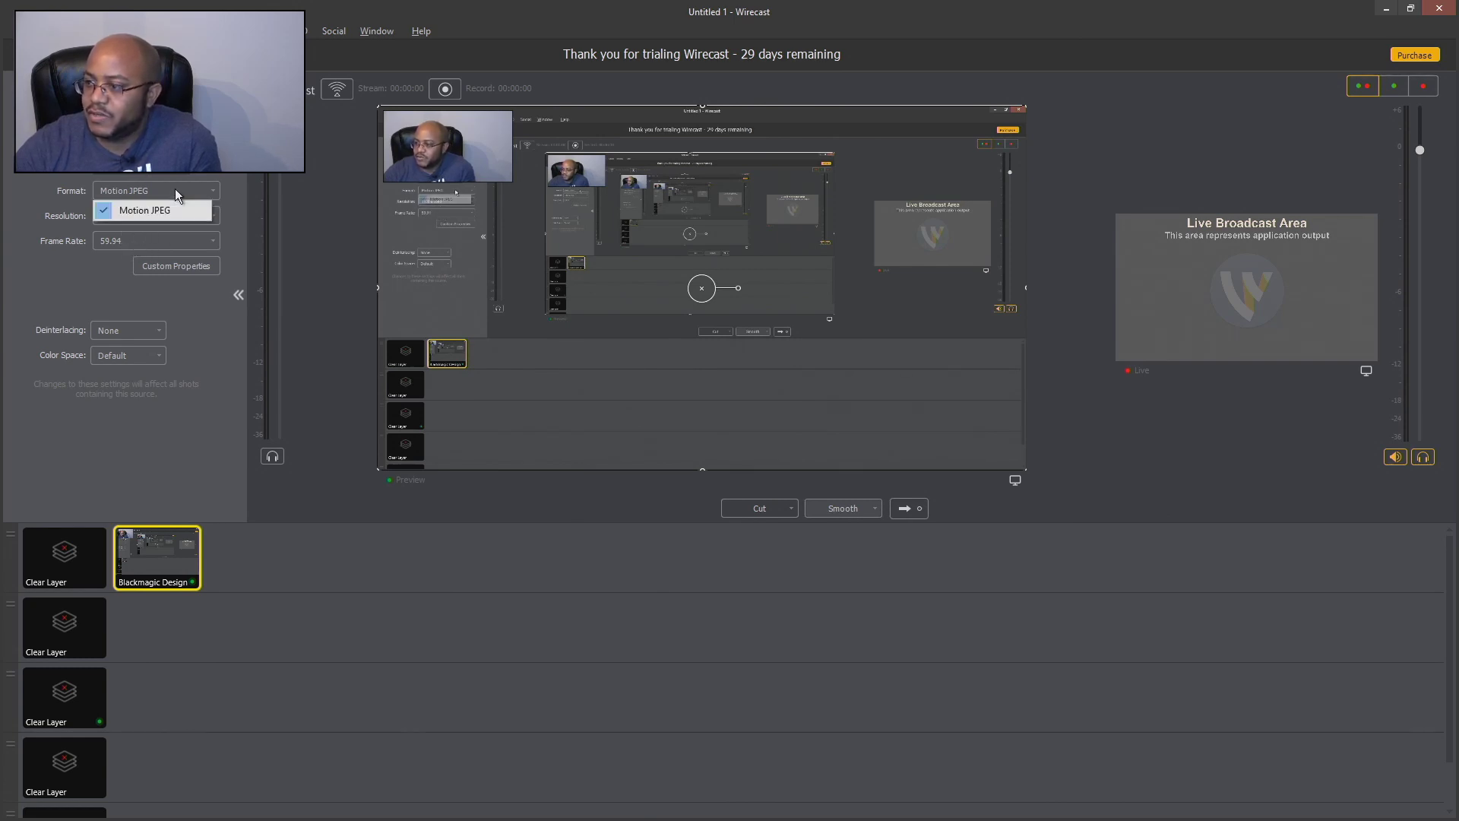
pyautogui.click(238, 295)
pyautogui.click(237, 294)
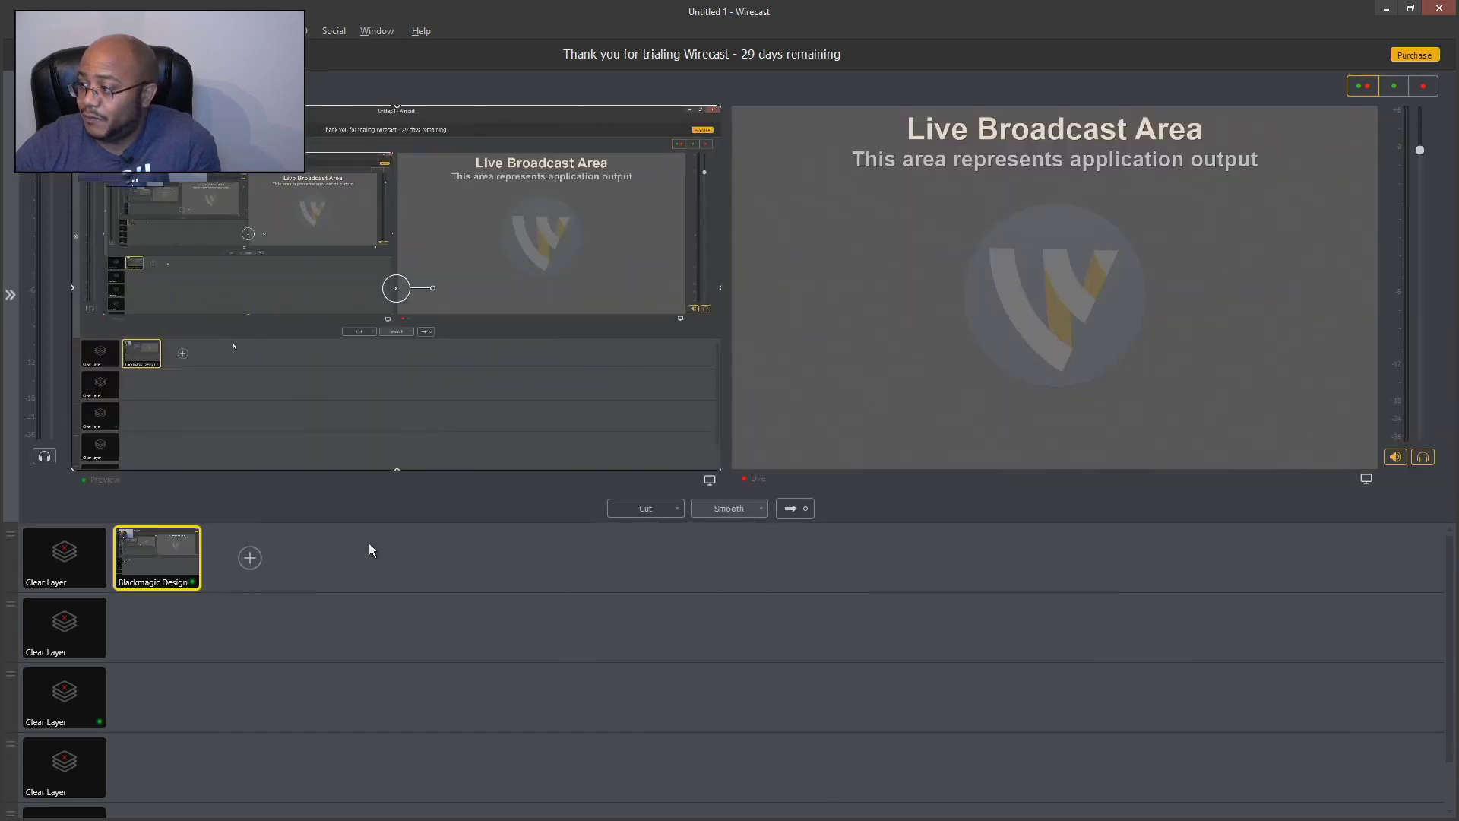